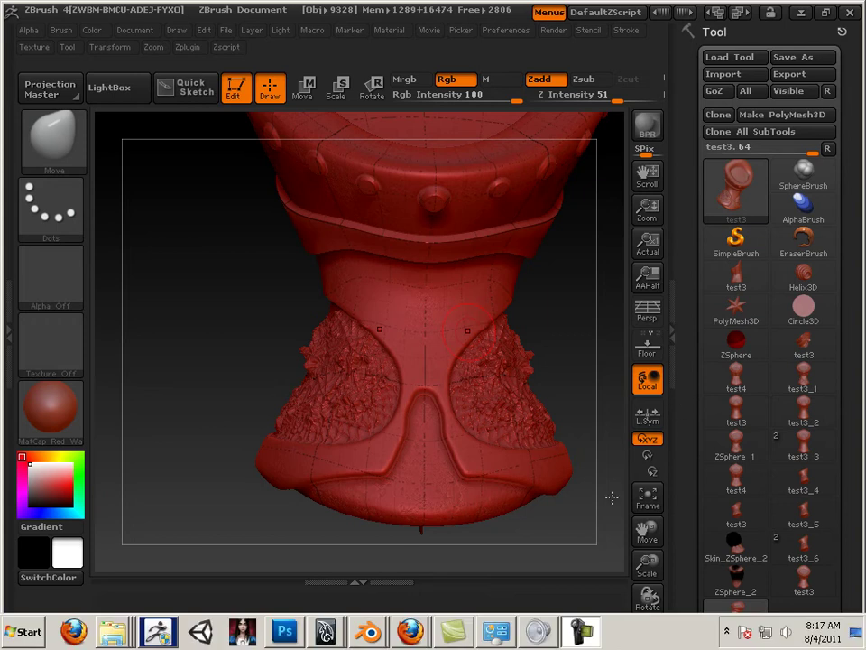
# Frame the goblet's textured neck close up in front view and show its three layers
pyautogui.keyDown('shift'); pyautogui.moveTo(582, 394); pyautogui.dragTo(577, 399); pyautogui.keyUp('shift')
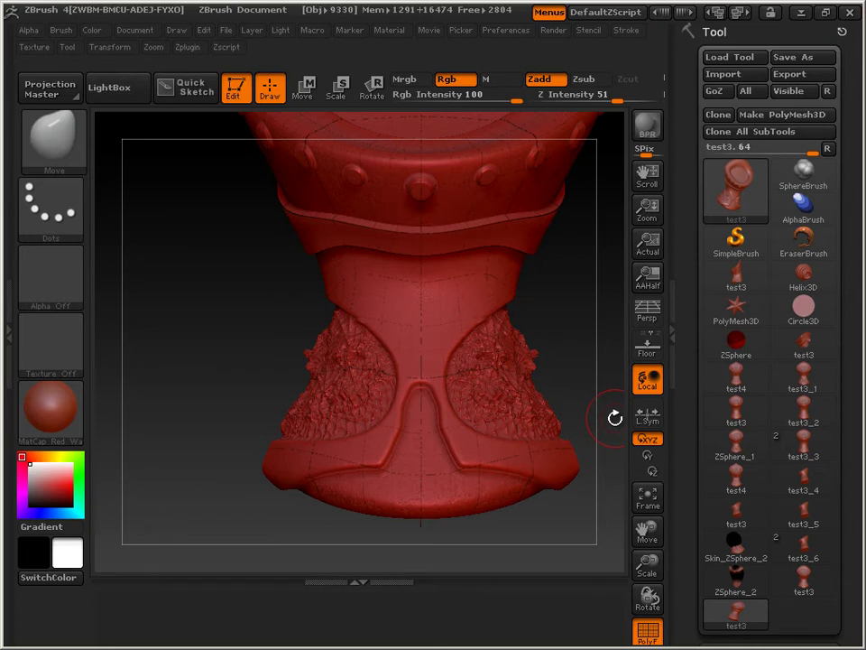
pyautogui.moveTo(691, 496); pyautogui.dragTo(698, 311)
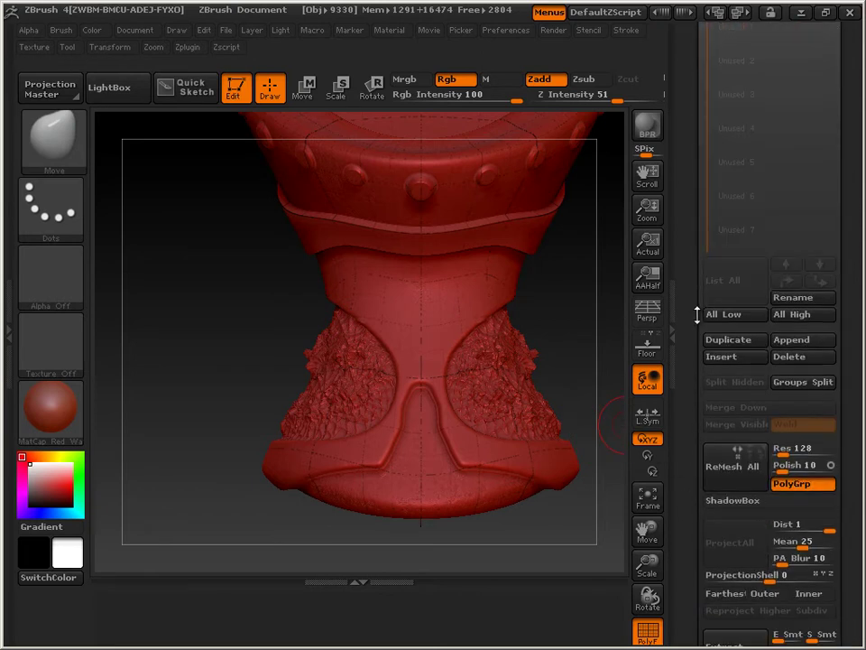
pyautogui.moveTo(655, 567); pyautogui.dragTo(646, 579)
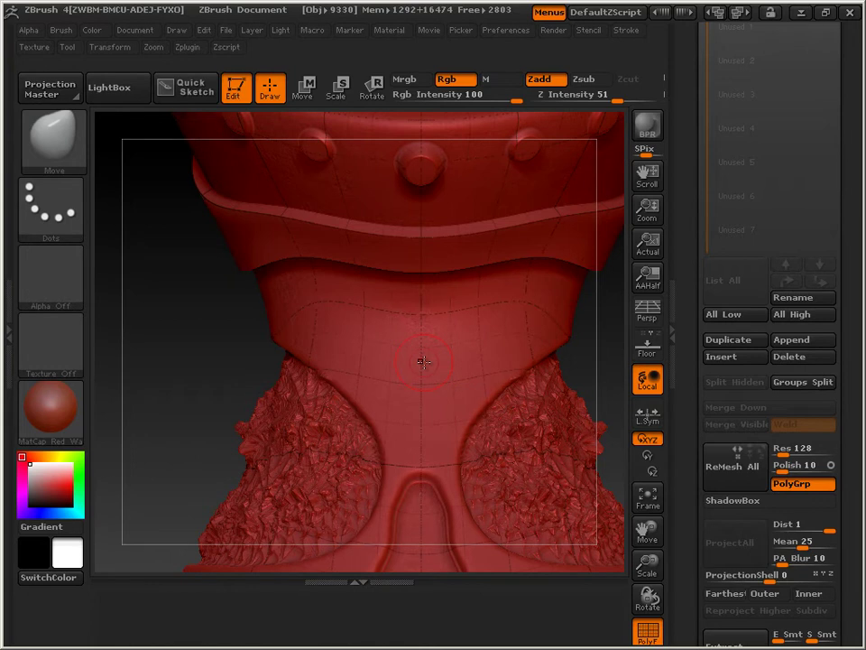
pyautogui.moveTo(524, 350); pyautogui.dragTo(471, 306)
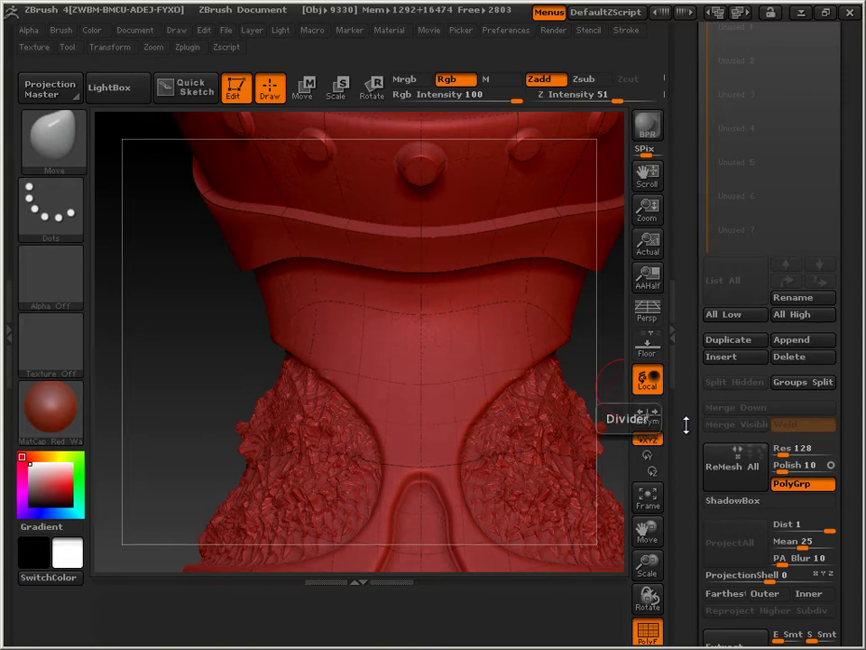
pyautogui.moveTo(687, 425); pyautogui.dragTo(691, 282)
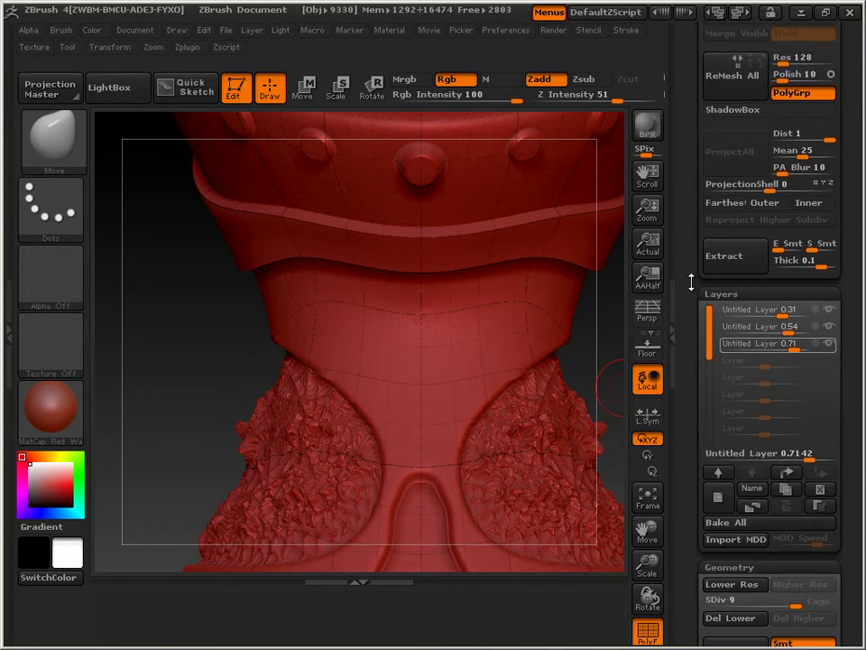
# Bake the 0.31, 0.54 and 0.71 strength layers into the mesh, then delete the morph target
pyautogui.click(739, 533)
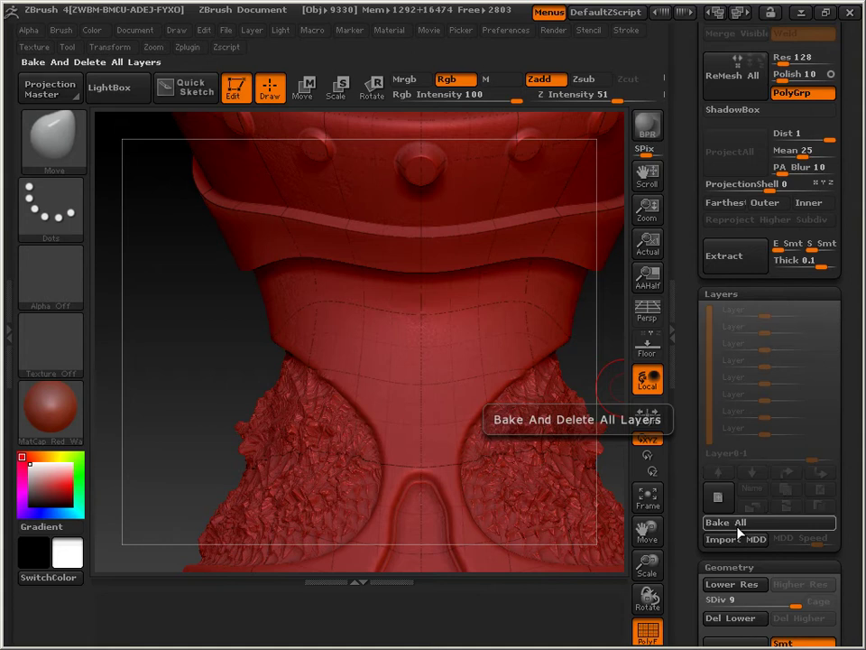
pyautogui.moveTo(691, 402); pyautogui.dragTo(680, 216)
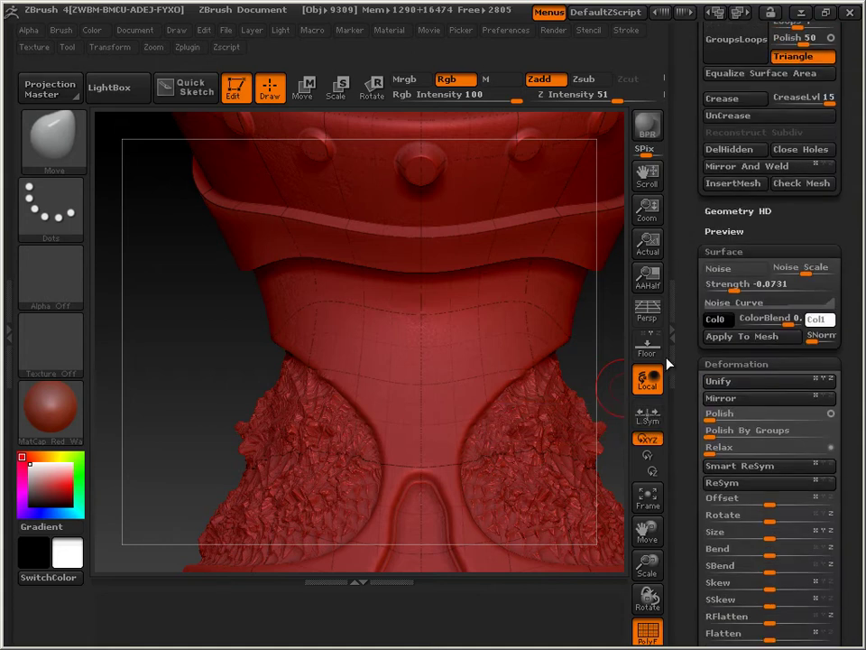
pyautogui.moveTo(687, 464); pyautogui.dragTo(708, 176)
pyautogui.moveTo(709, 316); pyautogui.dragTo(709, 222)
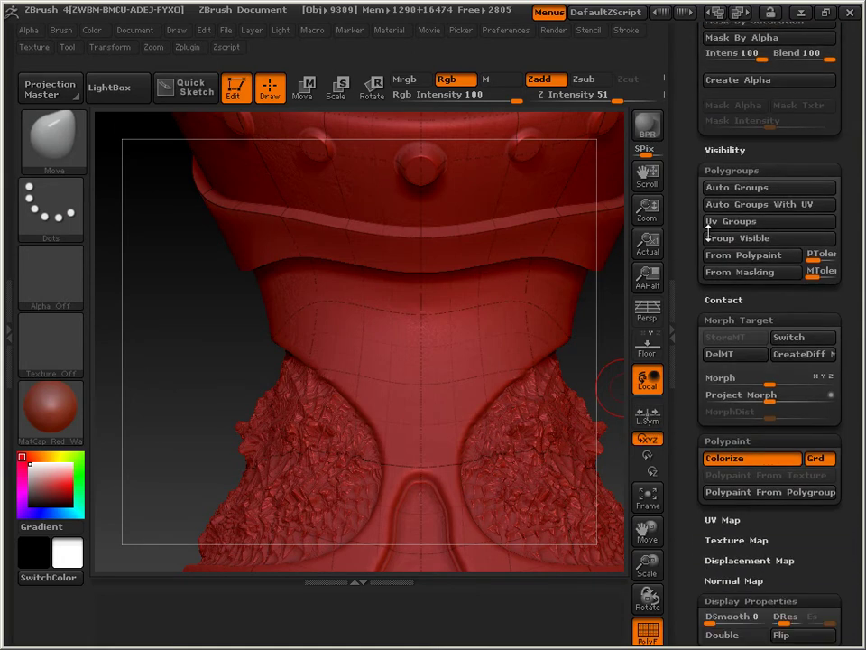
pyautogui.click(725, 350)
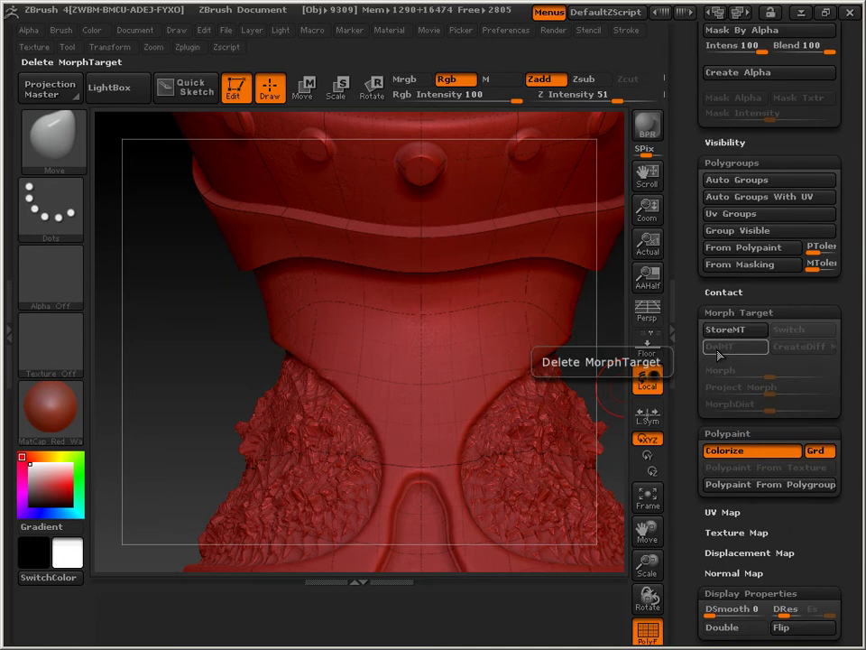
pyautogui.moveTo(692, 315); pyautogui.dragTo(696, 386)
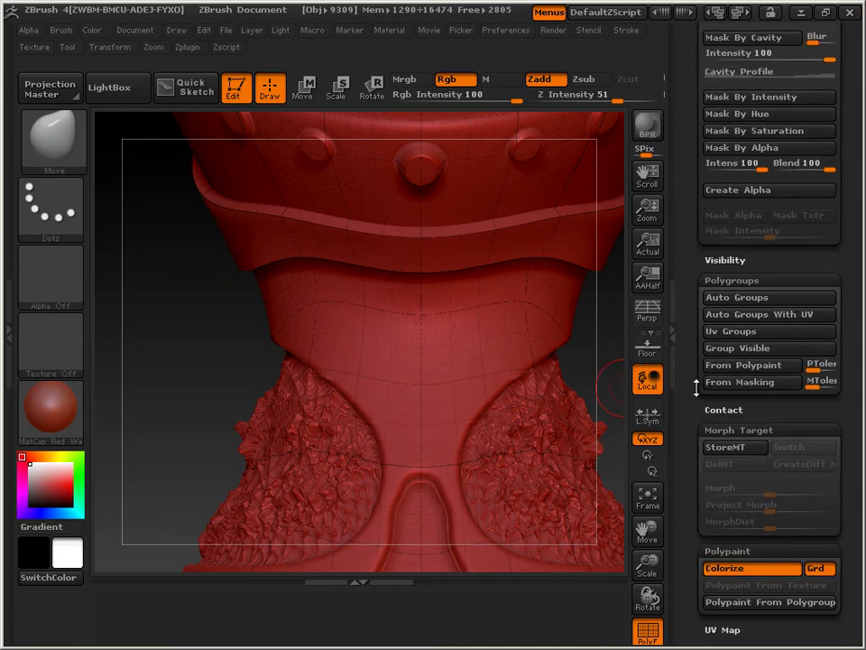
pyautogui.moveTo(687, 266); pyautogui.dragTo(687, 409)
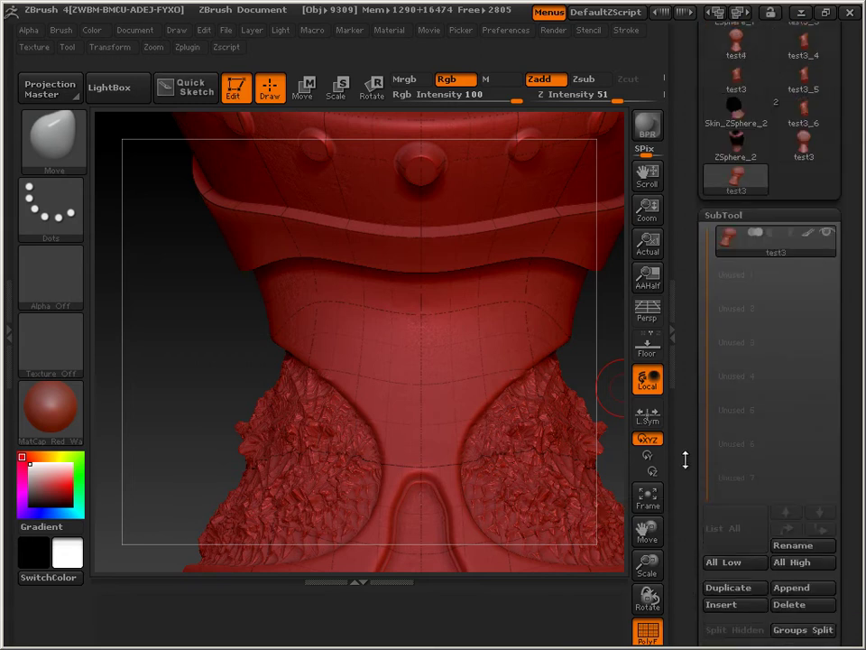
# Drop the goblet to subdivision level 1 and store it as a morph target
pyautogui.moveTo(686, 460); pyautogui.dragTo(690, 290)
pyautogui.moveTo(690, 468); pyautogui.dragTo(717, 230)
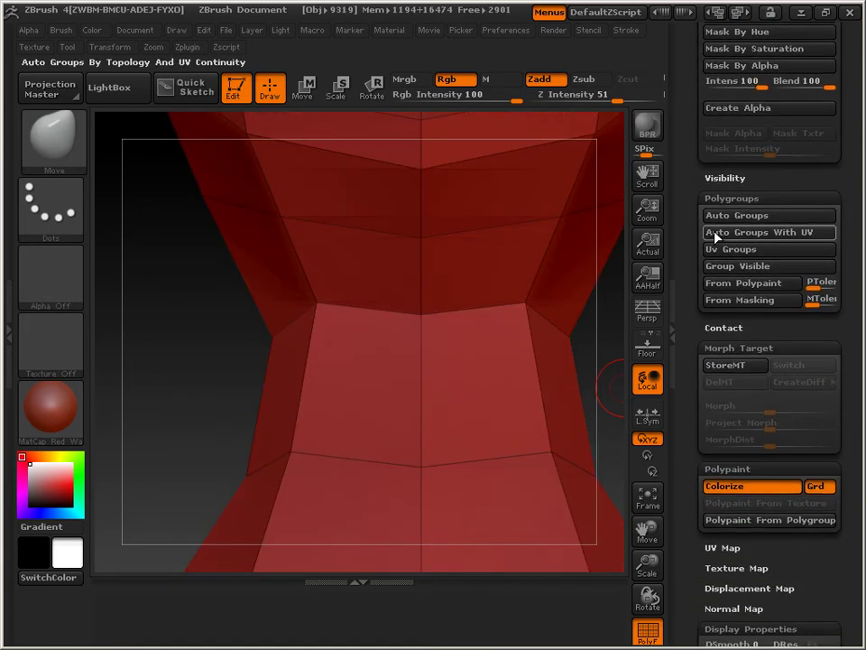
pyautogui.click(727, 366)
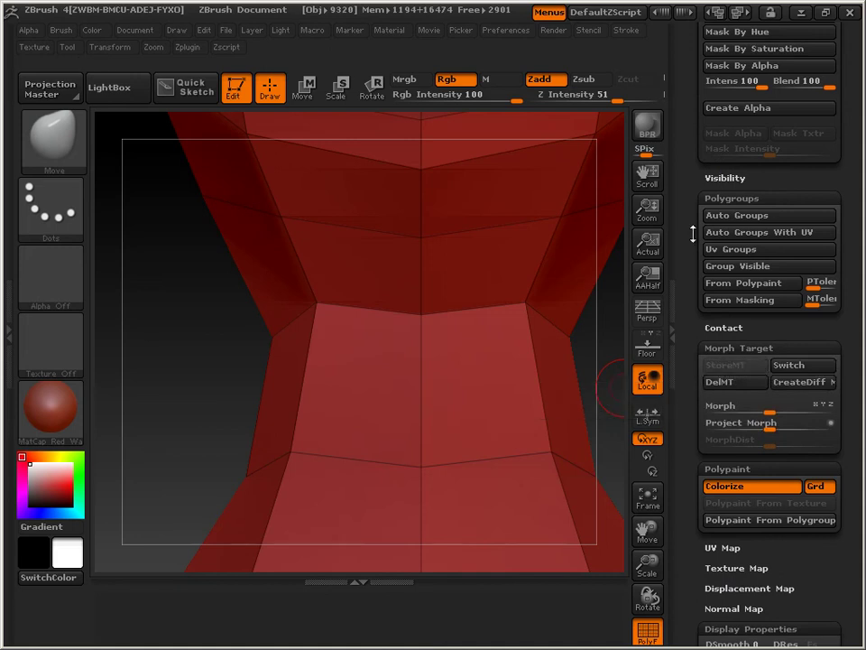
pyautogui.moveTo(693, 234); pyautogui.dragTo(719, 492)
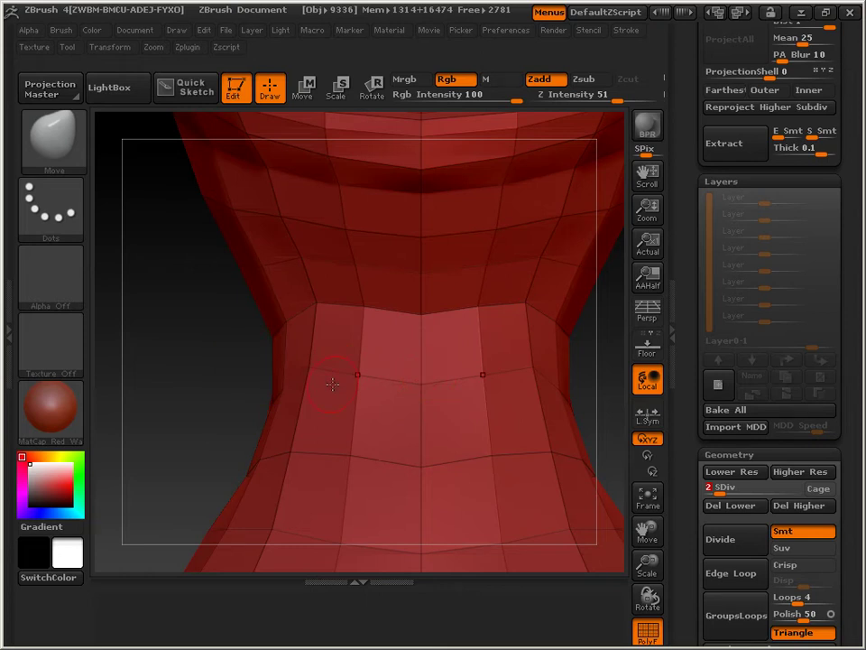
# Delete the lower subdivision levels, then replace the morph target with a freshly stored one
pyautogui.click(727, 506)
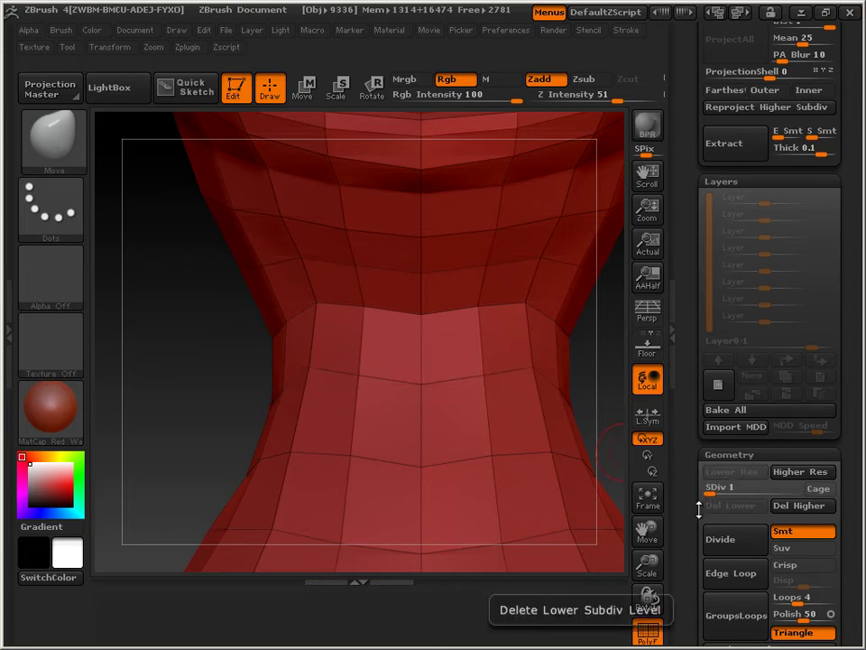
pyautogui.moveTo(698, 510); pyautogui.dragTo(706, 90)
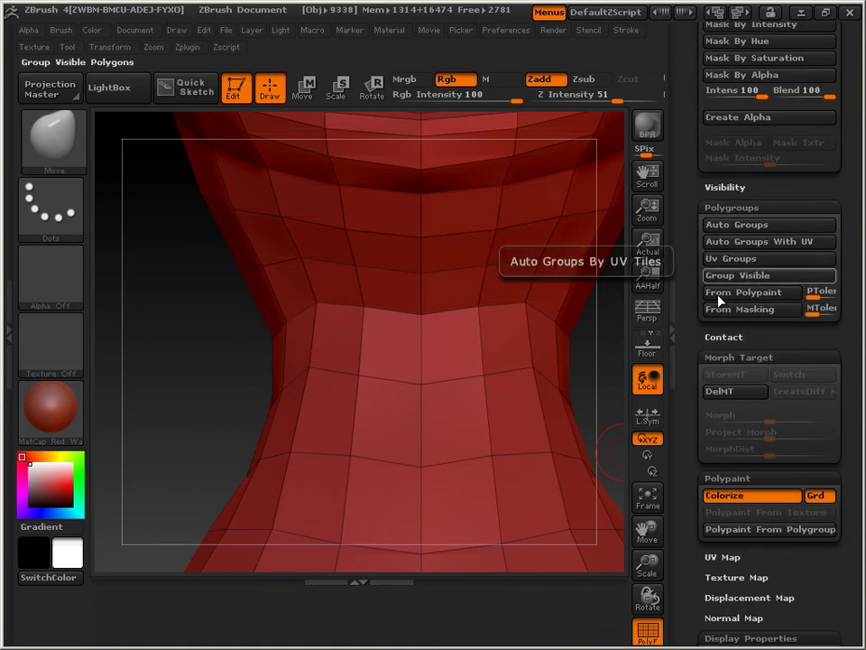
pyautogui.click(723, 391)
pyautogui.click(726, 373)
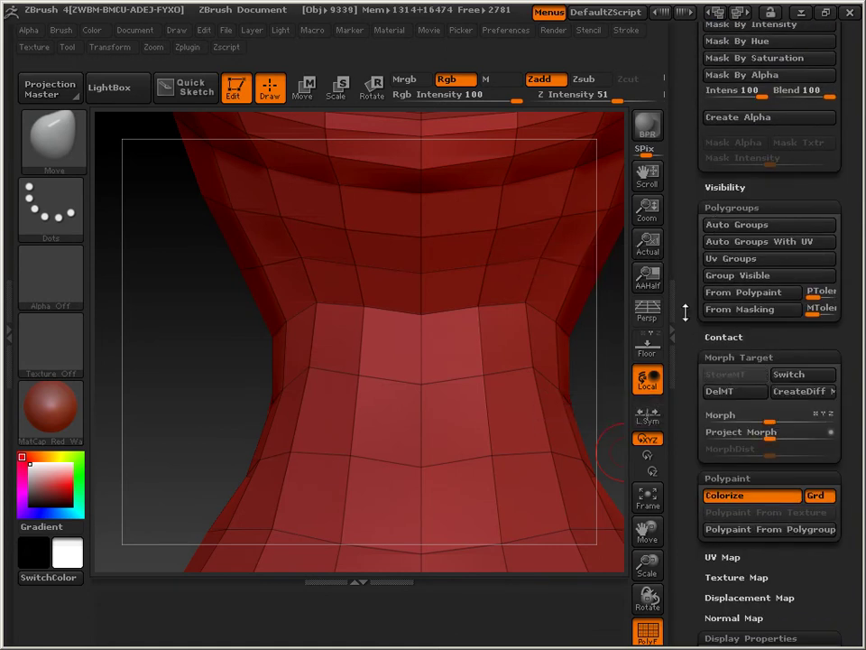
pyautogui.moveTo(686, 311); pyautogui.dragTo(663, 631)
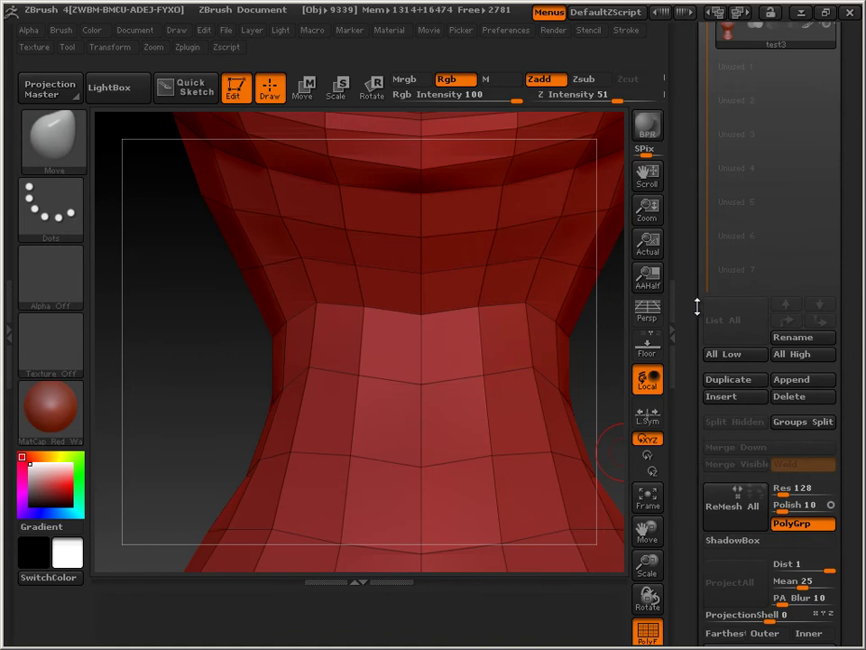
pyautogui.moveTo(698, 307); pyautogui.dragTo(692, 556)
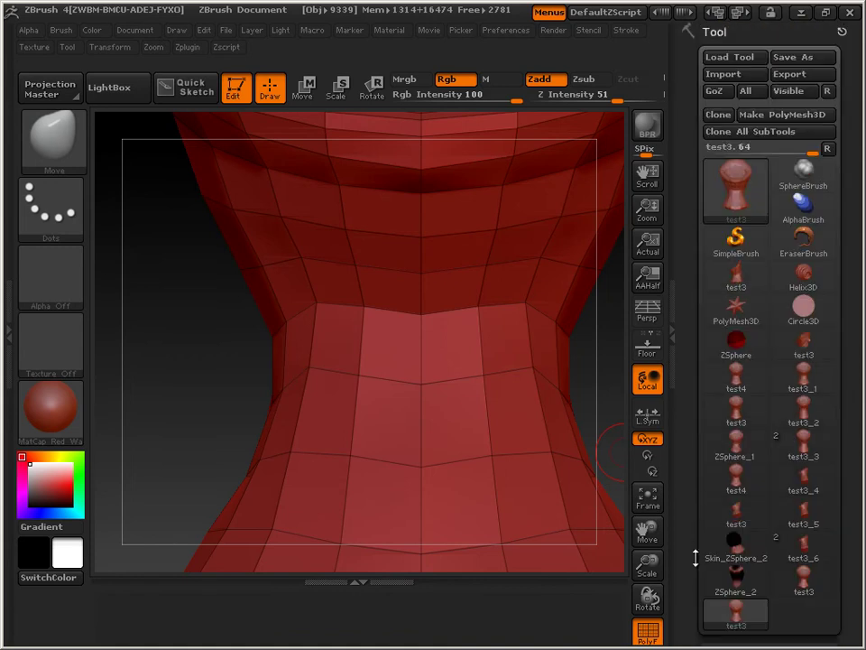
# Export the goblet as test4.OBJ, replacing the existing file
pyautogui.click(797, 83)
pyautogui.click(255, 172)
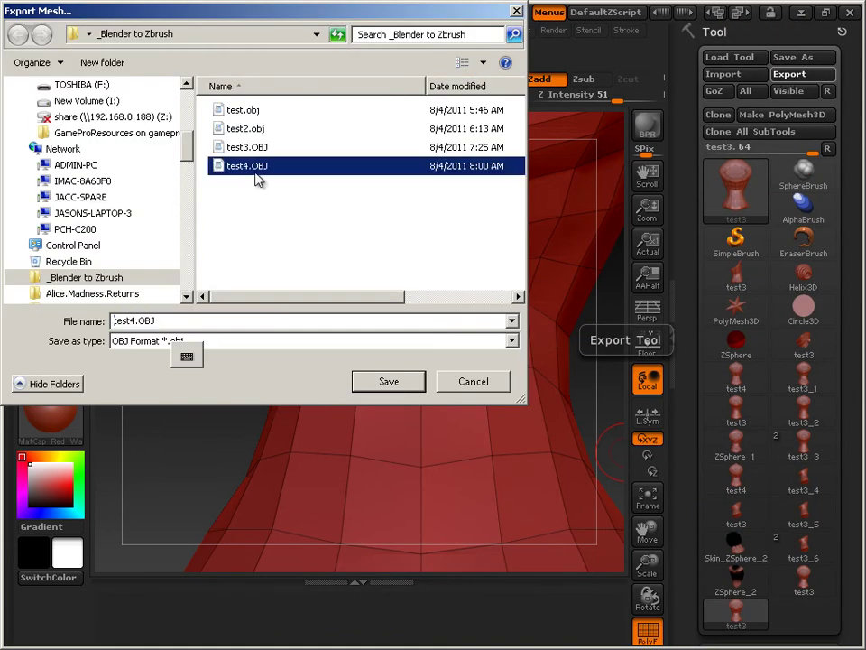
pyautogui.click(388, 383)
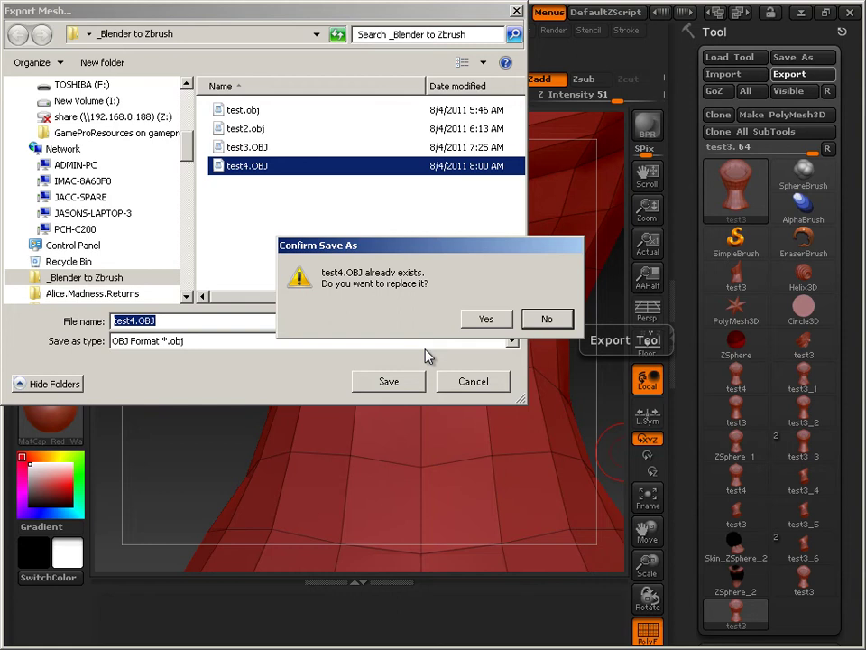
pyautogui.click(488, 317)
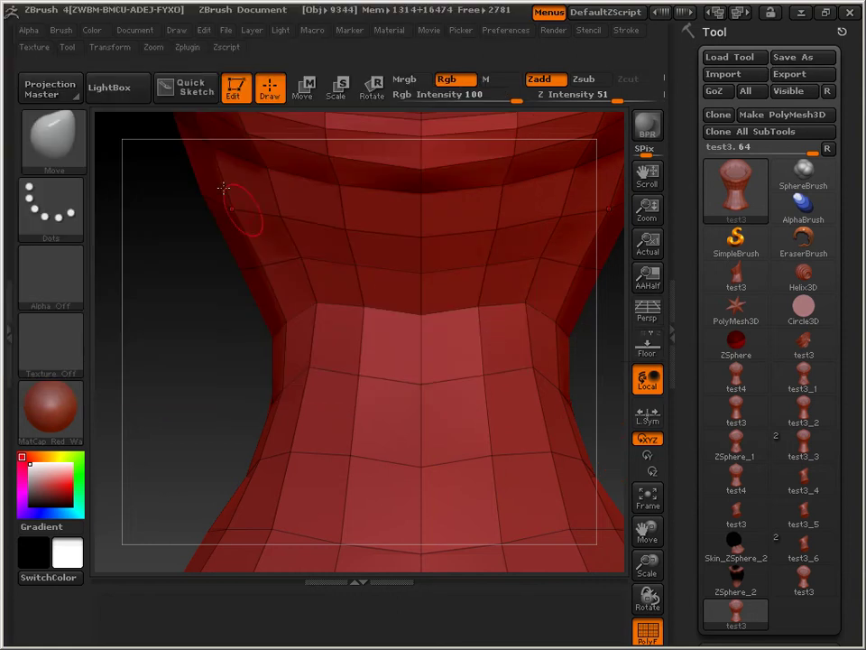
# Clear the goblet's pivot point with Transform > C.Pivot
pyautogui.click(112, 47)
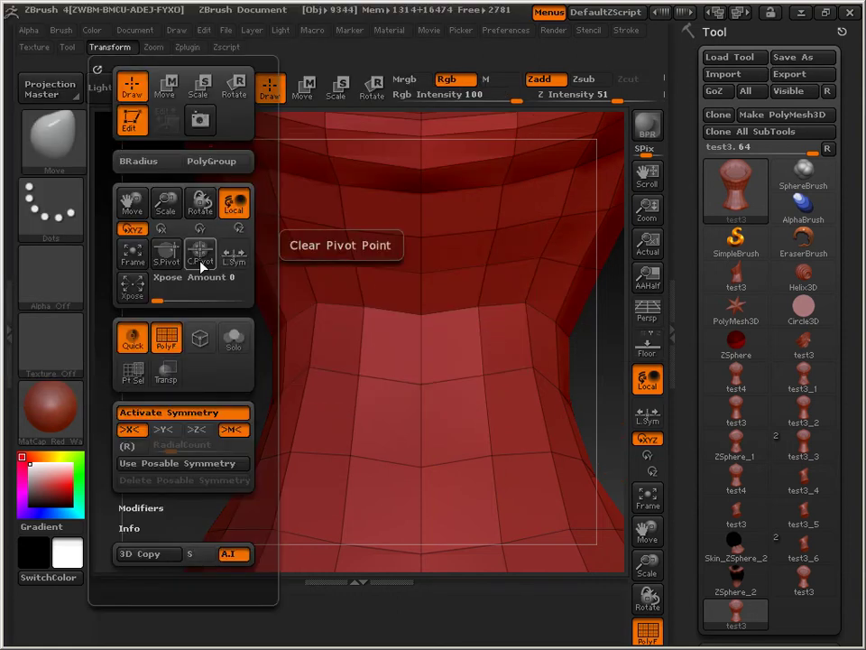
pyautogui.click(201, 263)
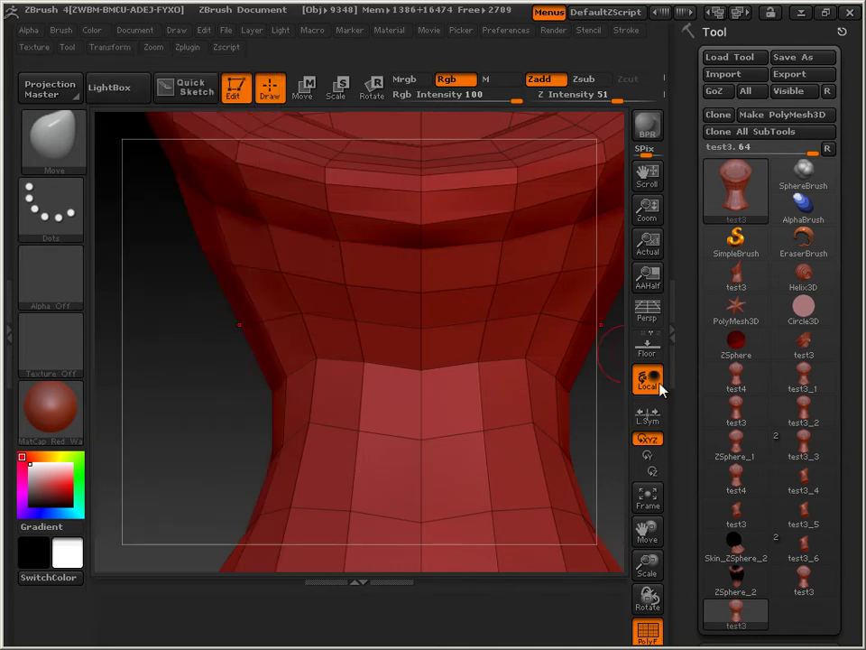
pyautogui.moveTo(680, 460); pyautogui.dragTo(735, 492)
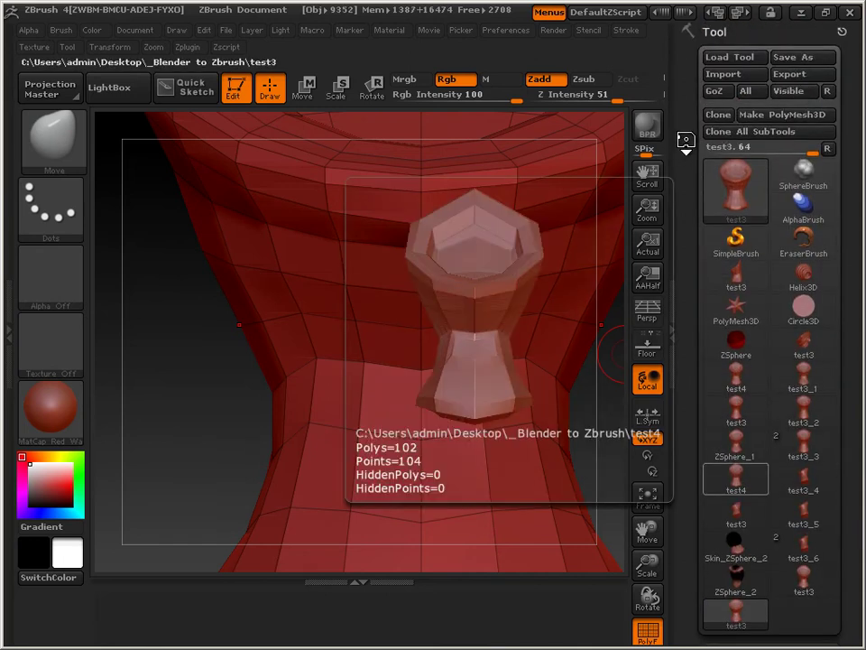
# Re-export the pivot-cleared goblet over test4.OBJ
pyautogui.click(778, 74)
pyautogui.click(257, 167)
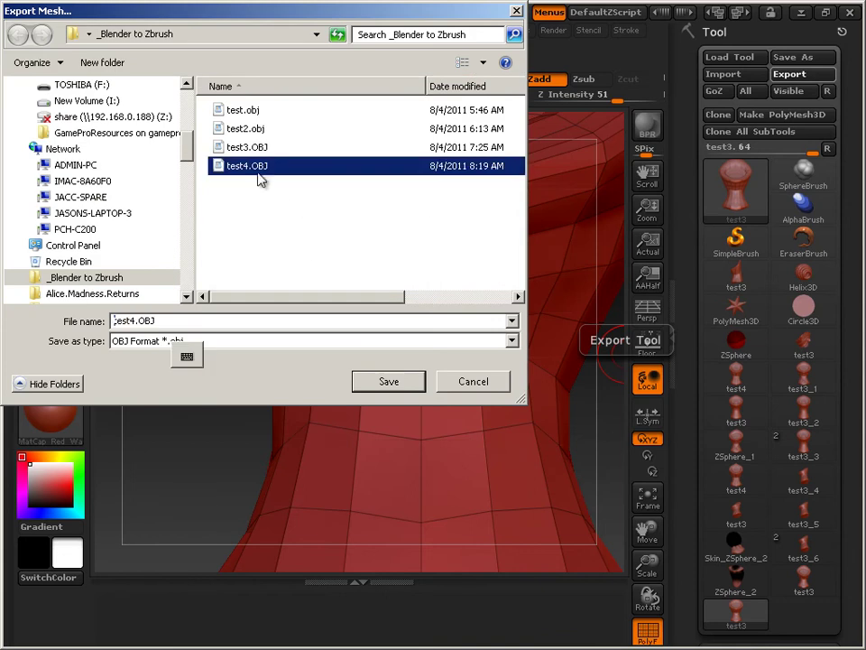
pyautogui.click(386, 383)
pyautogui.click(496, 323)
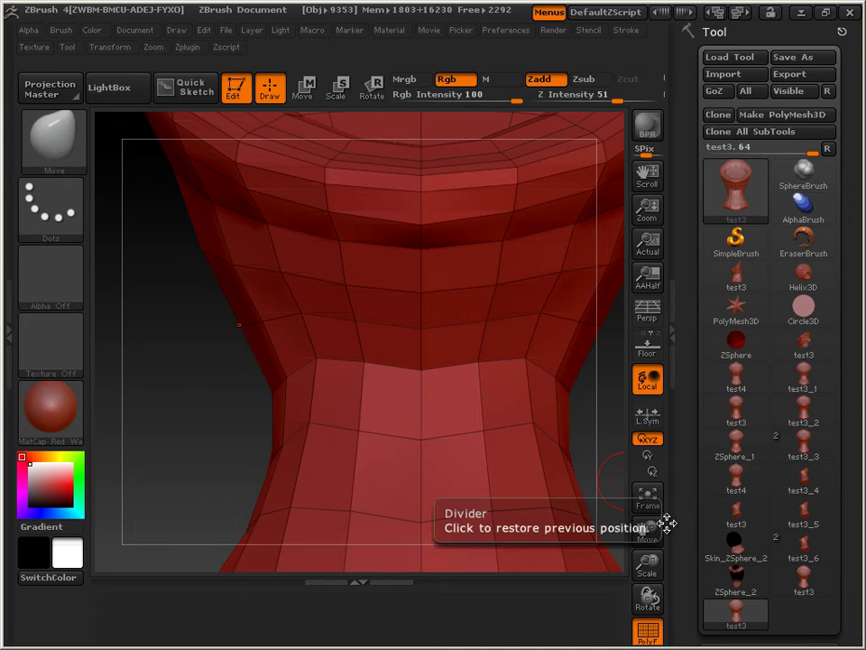
# Switch to Blender and delete the old goblet mesh
pyautogui.hotkey('alt', 'Tab')
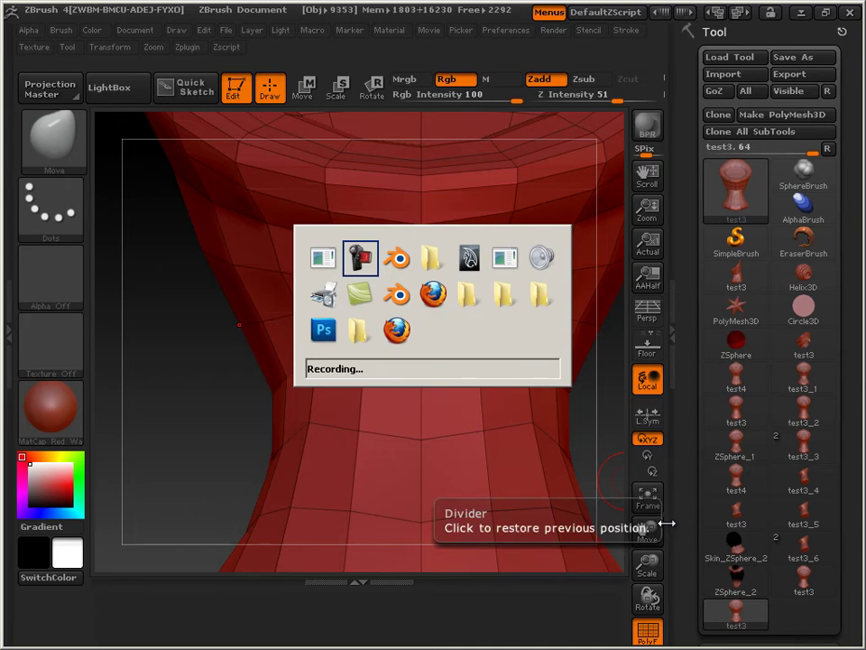
pyautogui.hotkey('alt', 'Tab')
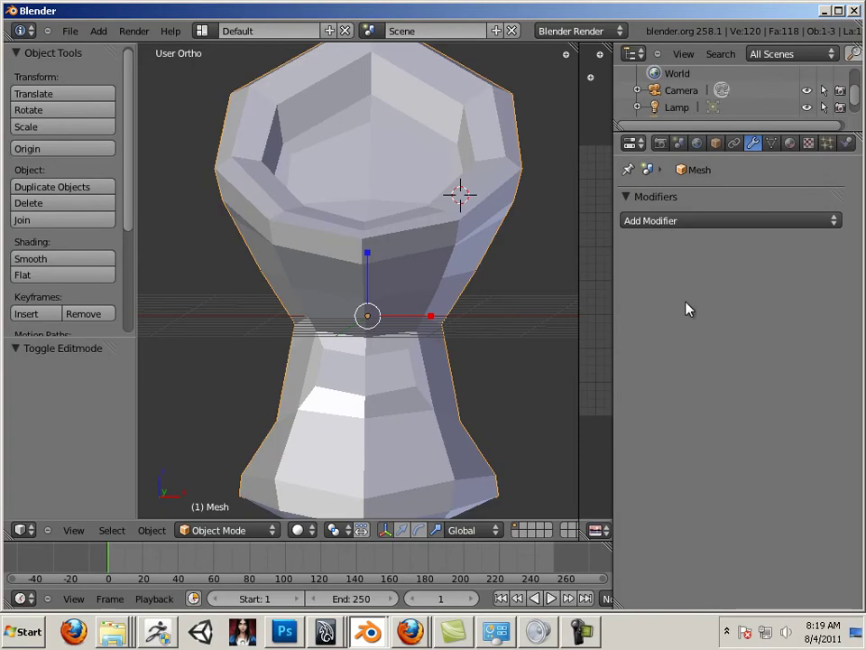
pyautogui.press('x')
pyautogui.click(453, 300)
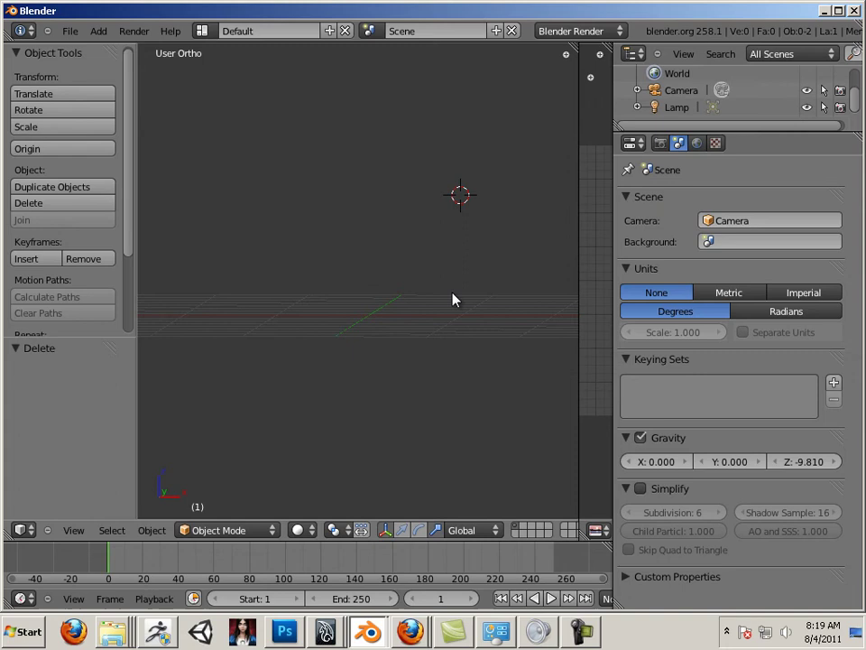
# Import test4.OBJ as a Wavefront OBJ from the _Blender to Zbrush folder
pyautogui.click(71, 32)
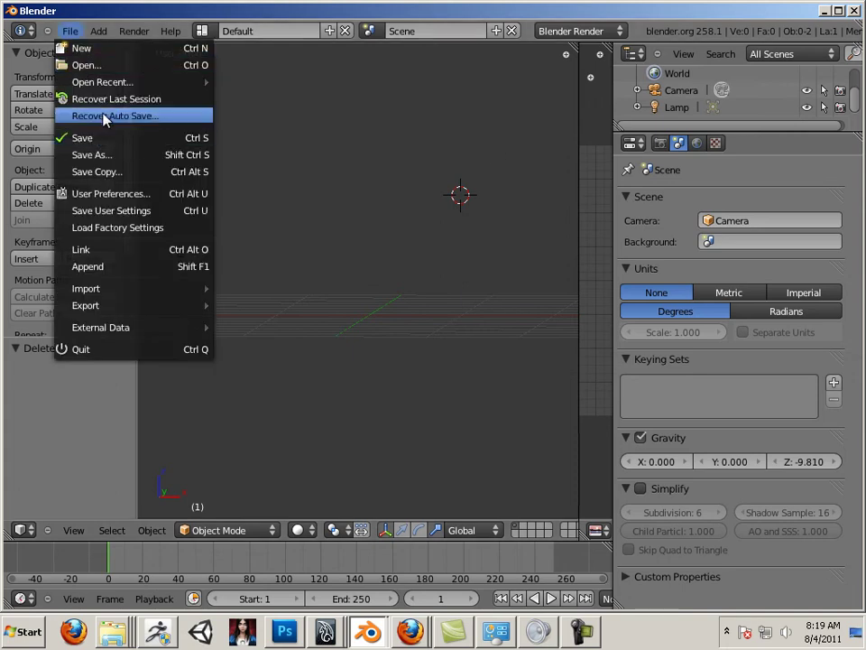
pyautogui.moveTo(112, 291)
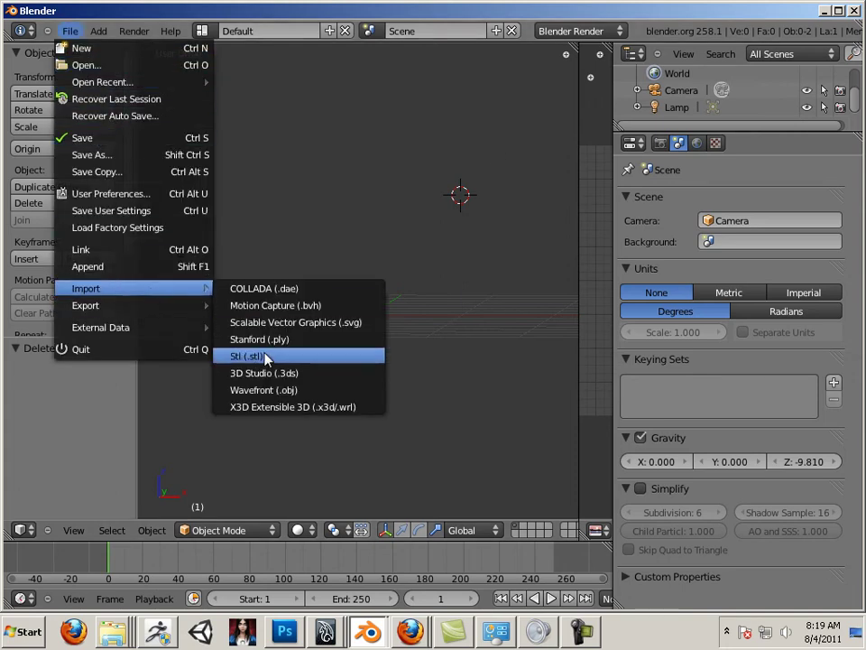
pyautogui.click(236, 389)
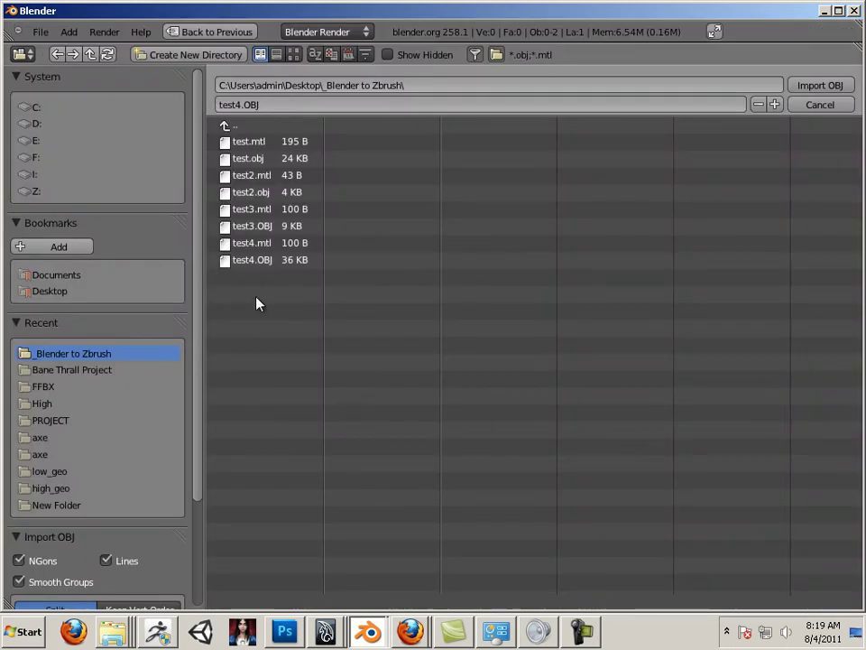
pyautogui.click(253, 260)
pyautogui.click(821, 85)
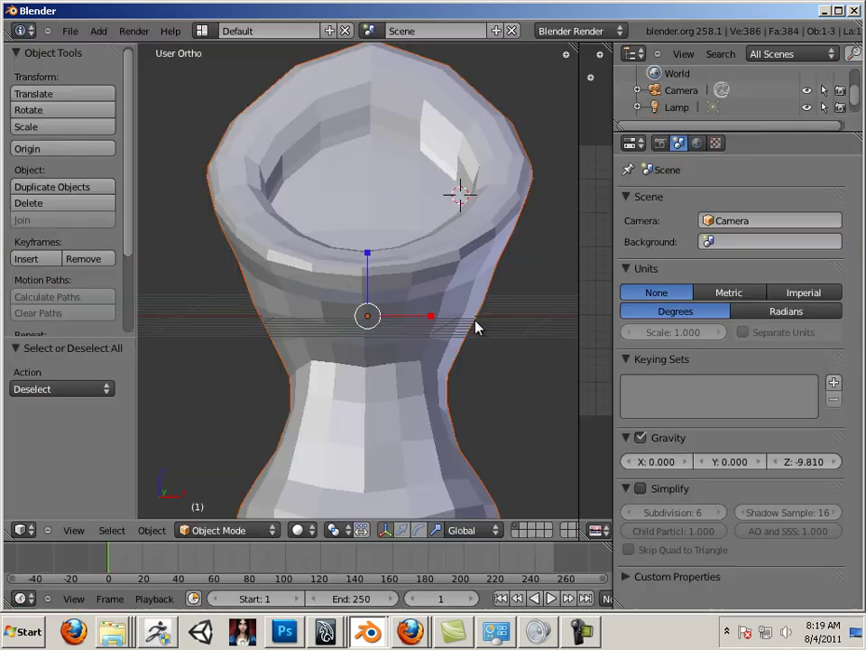
# Zoom to the goblet's waist, enter Edit Mode and select a waist face
pyautogui.scroll(3, 453, 357)
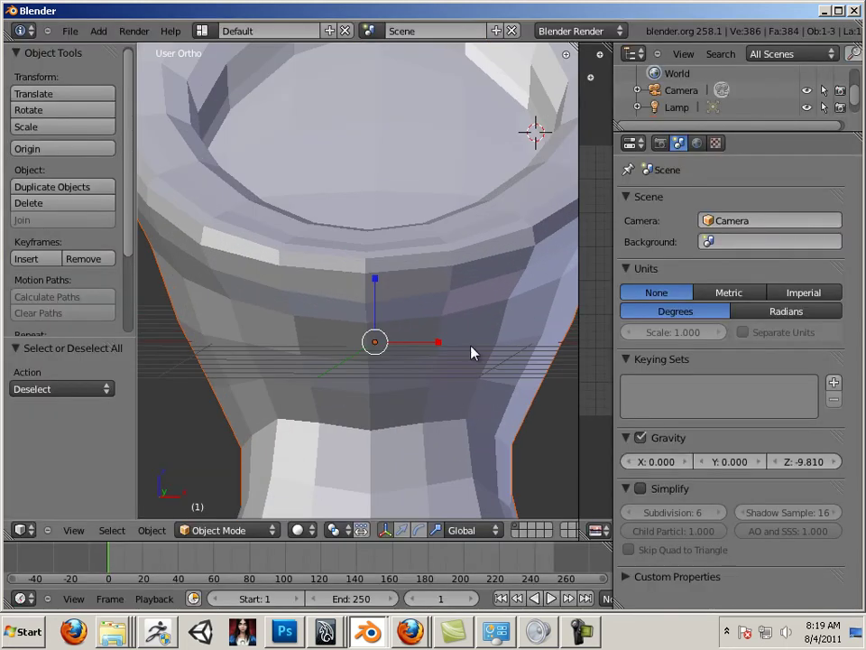
pyautogui.keyDown('shift'); pyautogui.moveTo(484, 429); pyautogui.dragTo(482, 306, button='middle'); pyautogui.keyUp('shift')
pyautogui.scroll(4, 459, 325)
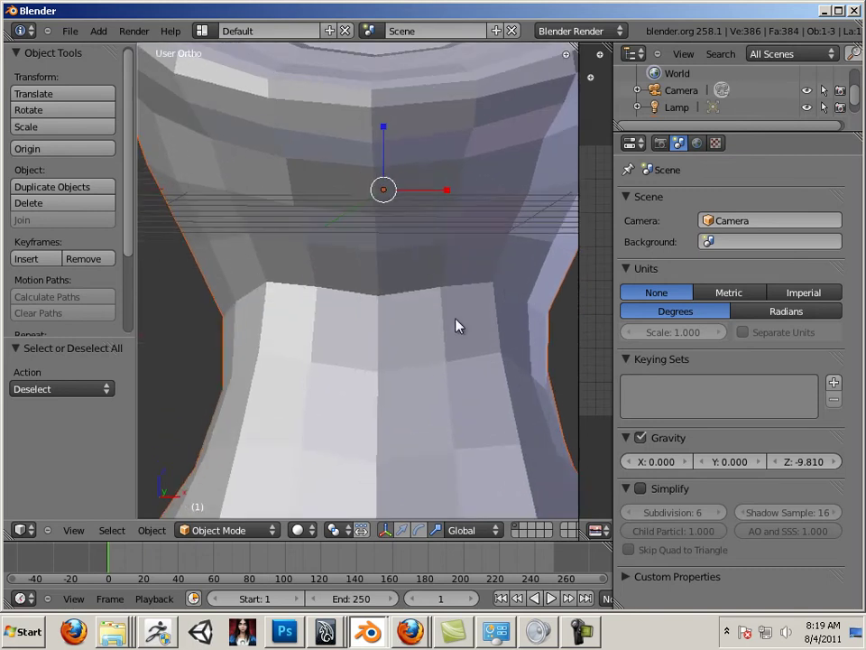
pyautogui.rightClick(436, 363)
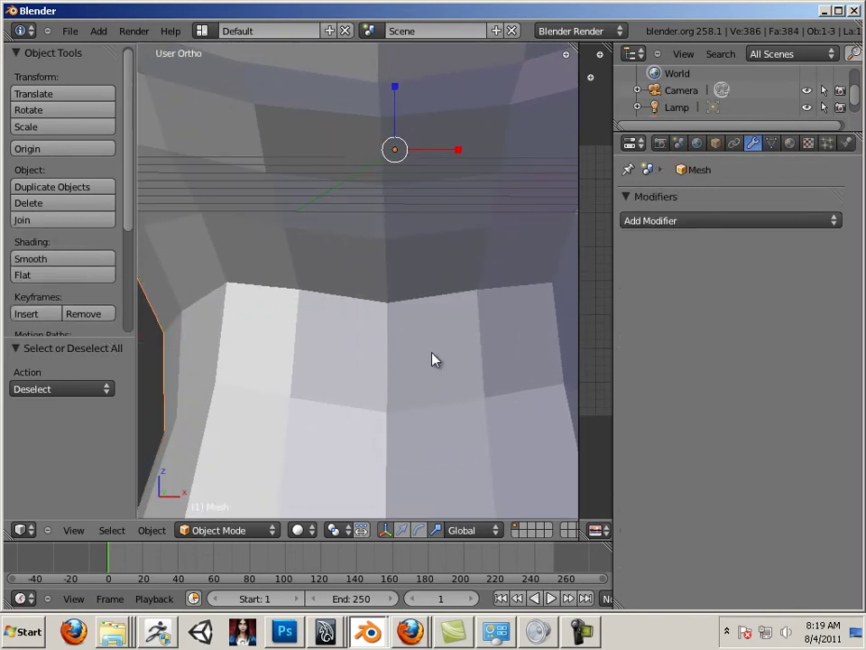
pyautogui.press('Tab')
pyautogui.rightClick(415, 359)
# Add a second waist face, extrude both in place and scale them to 0.888
pyautogui.keyDown('shift'); pyautogui.rightClick(348, 363); pyautogui.keyUp('shift')
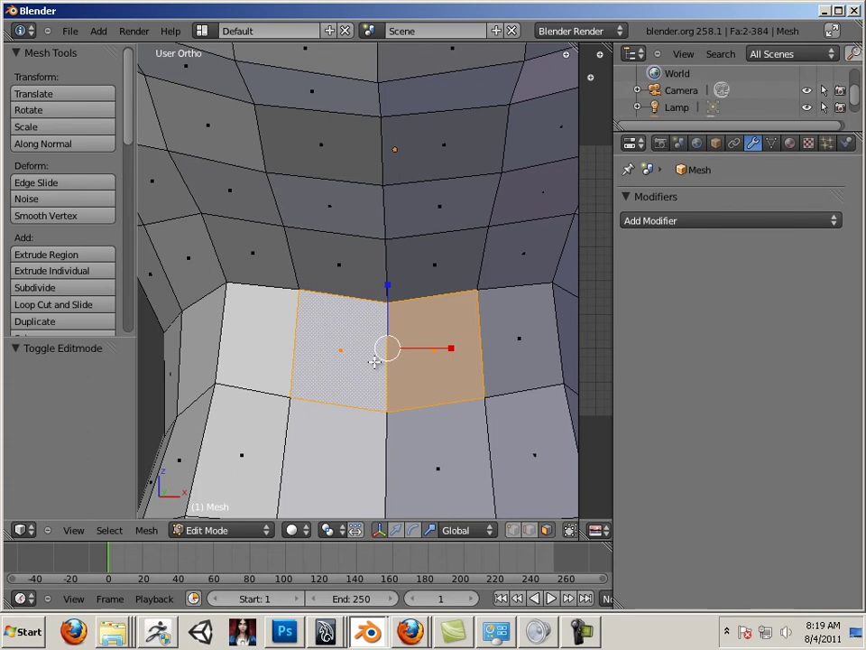
pyautogui.press('e')
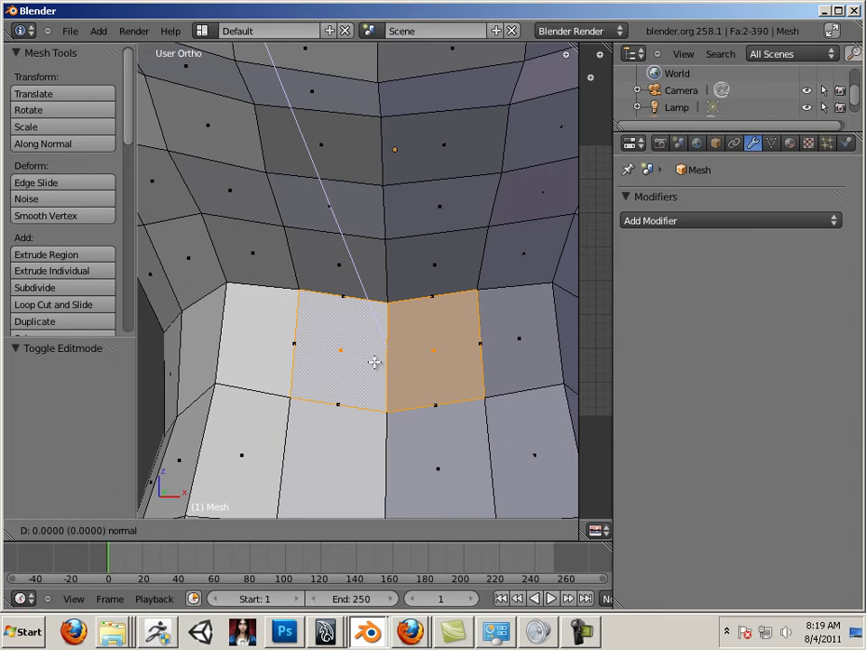
pyautogui.rightClick(375, 362)
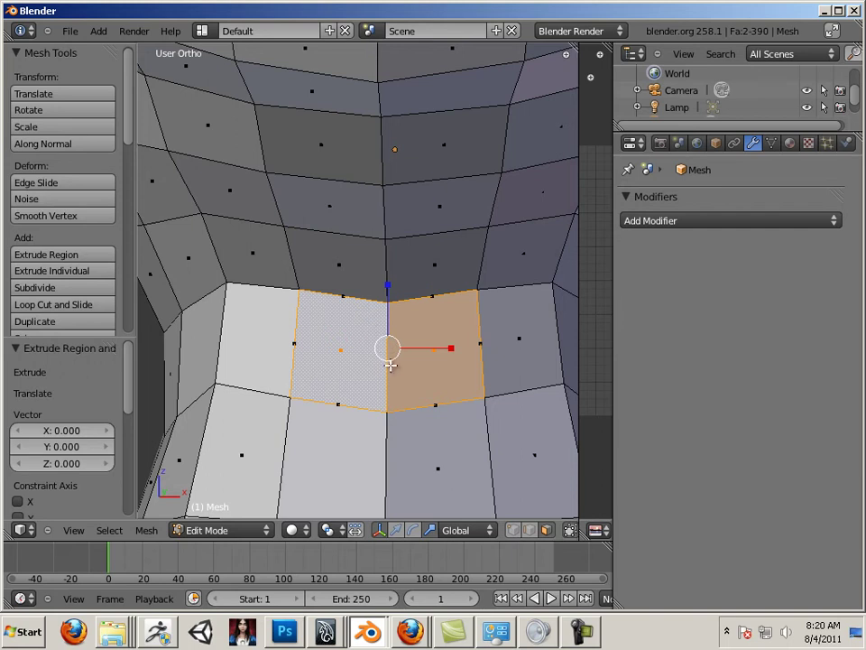
pyautogui.press('s')
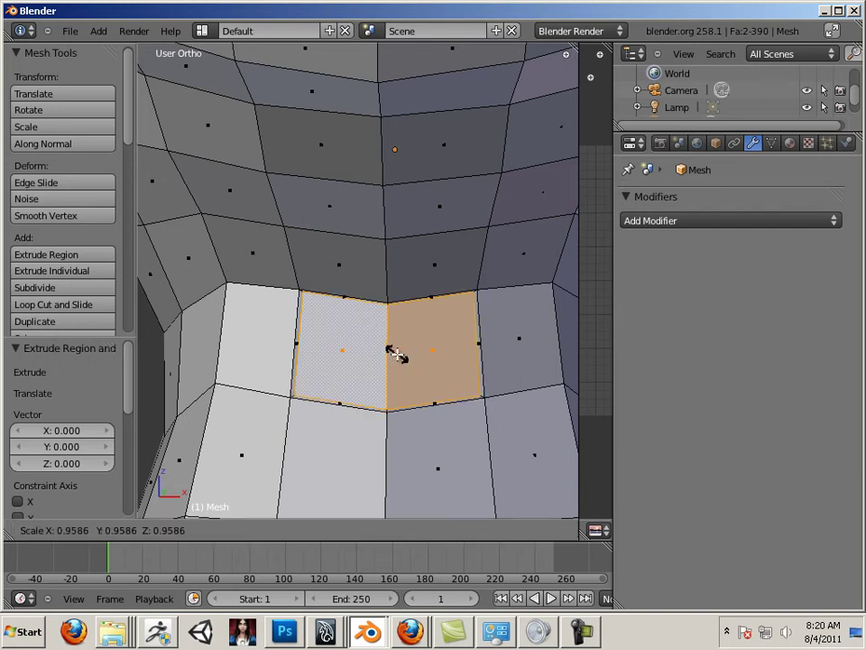
pyautogui.click(396, 353)
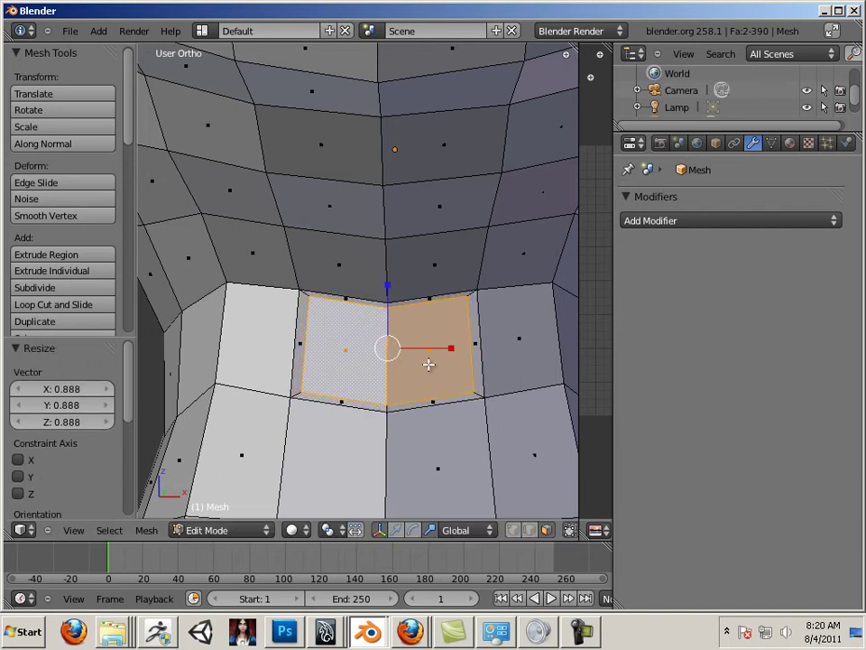
# Inspect the shrunken faces from the side and search for the Inset command
pyautogui.moveTo(502, 396); pyautogui.dragTo(477, 387, button='middle')
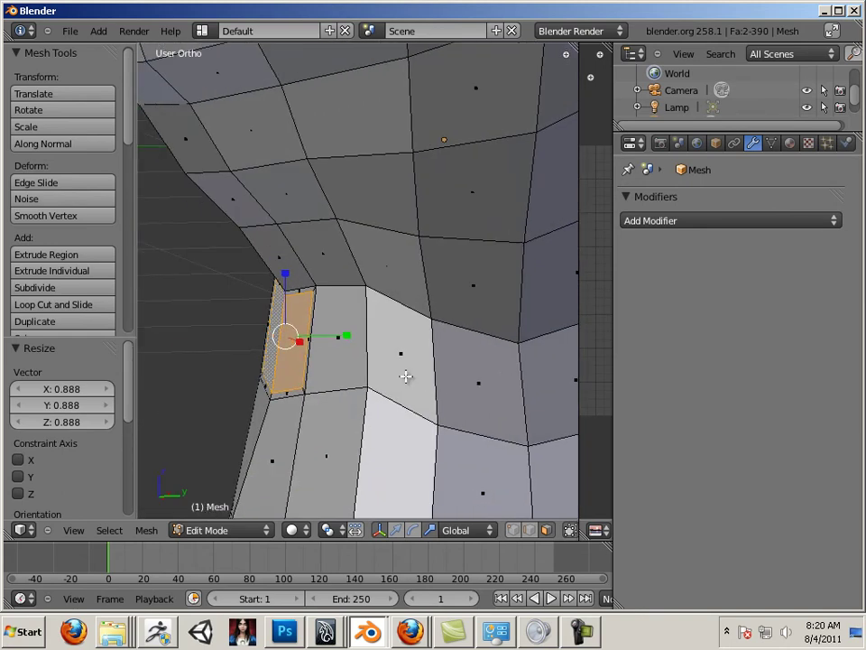
pyautogui.moveTo(314, 371); pyautogui.dragTo(375, 379, button='middle')
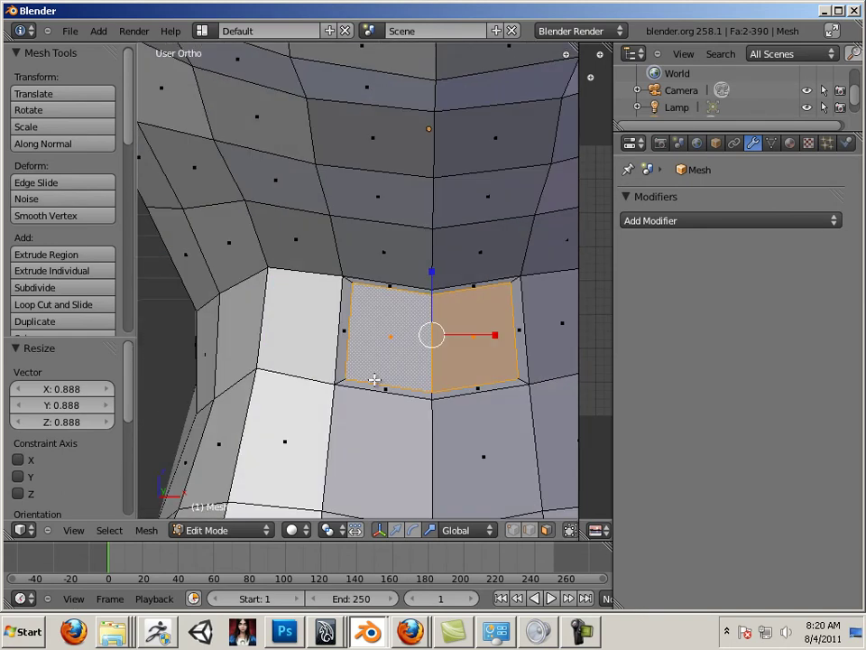
pyautogui.scroll(-2, 384, 385)
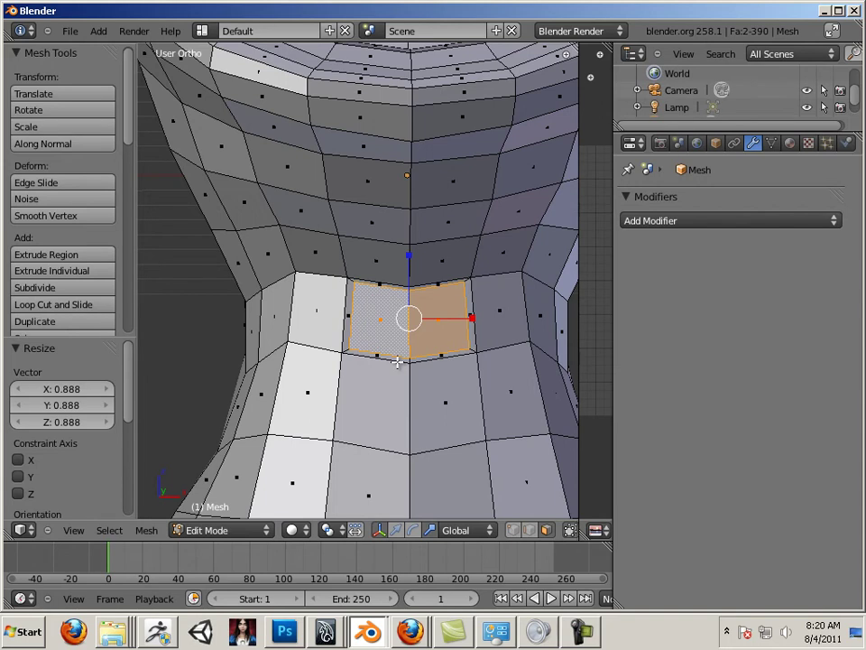
pyautogui.press('space')
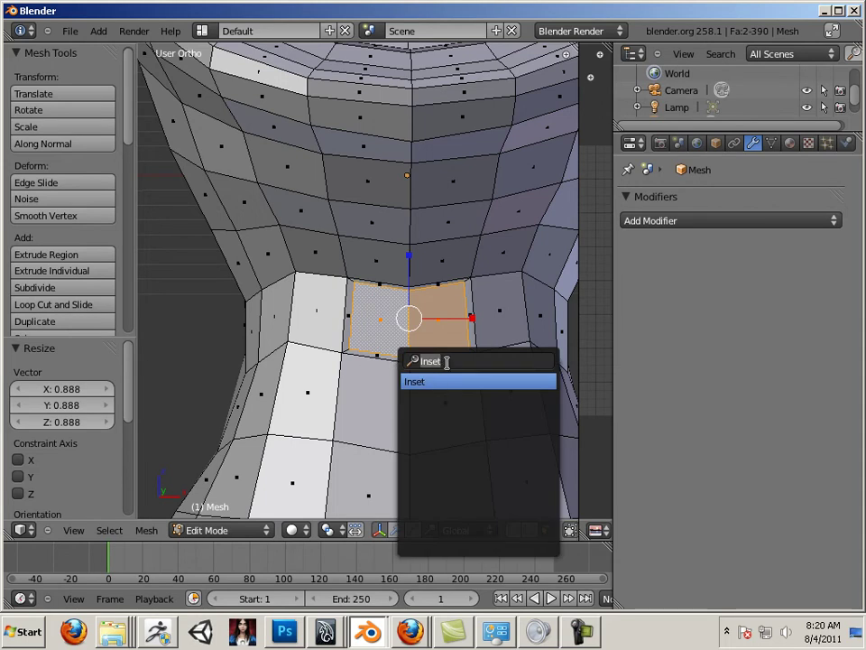
# Check the Inset Polygon add-on in User Preferences, then close them
pyautogui.click(63, 29)
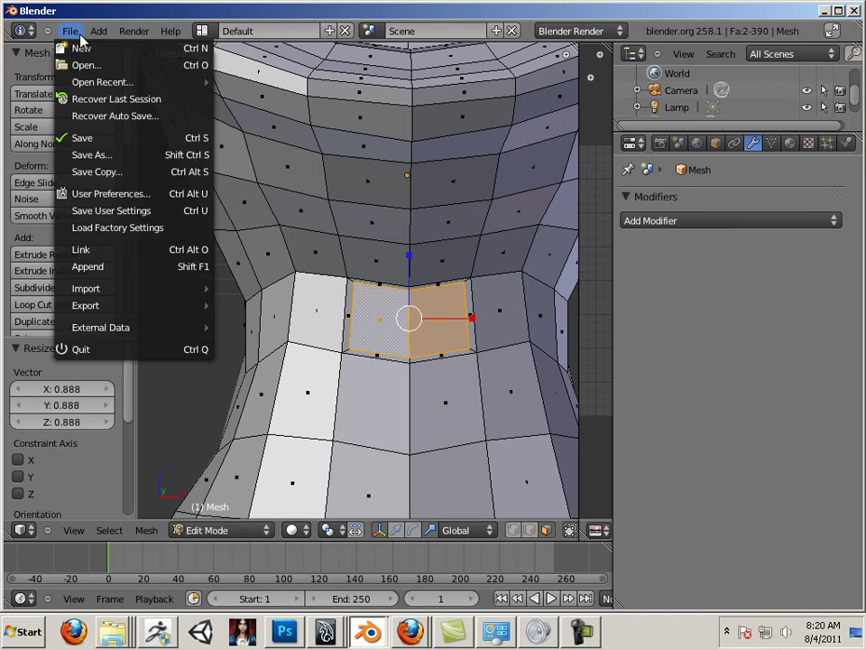
pyautogui.click(135, 194)
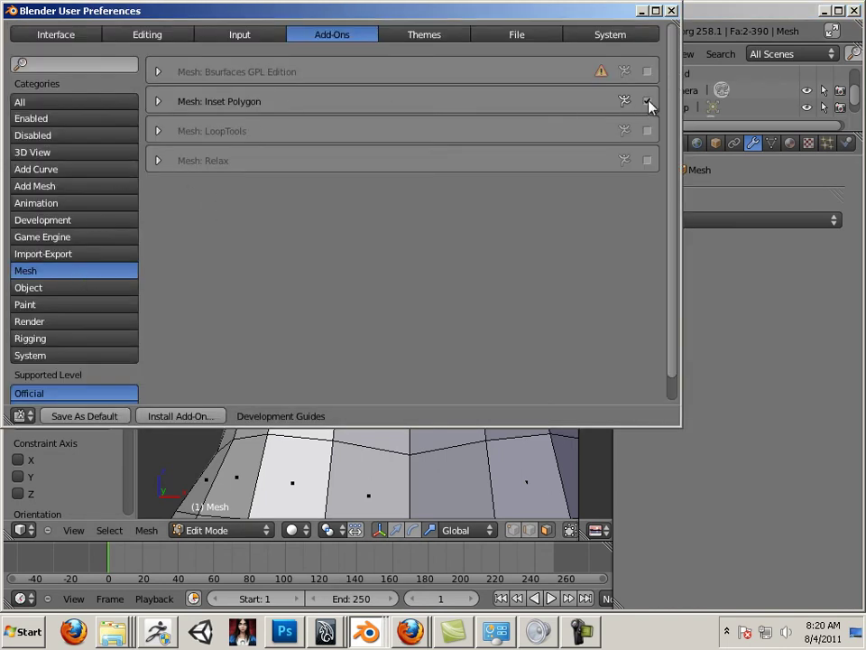
pyautogui.click(671, 11)
pyautogui.moveTo(544, 279); pyautogui.dragTo(522, 287, button='middle')
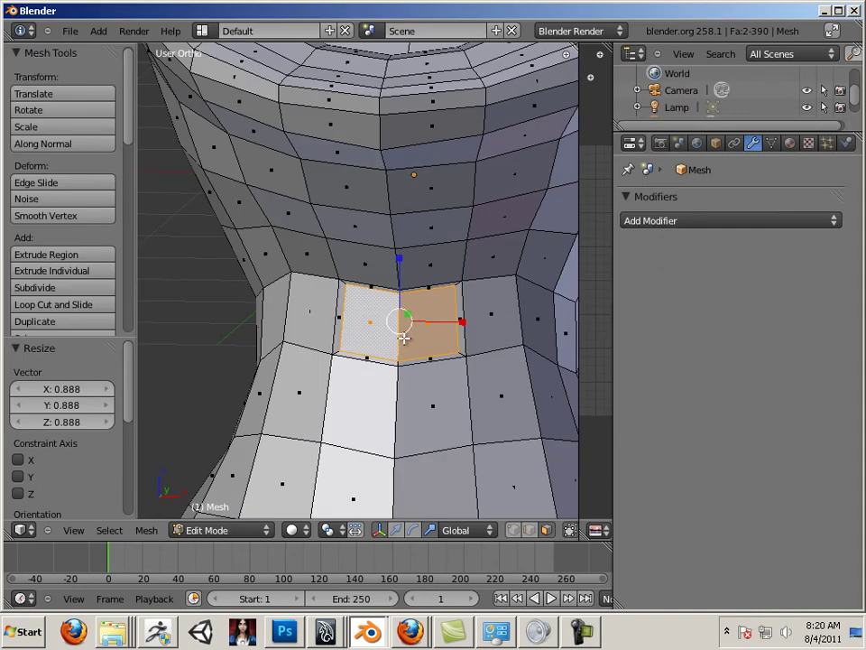
# Return the goblet to Object Mode and bring up the File > Export formats
pyautogui.press('Tab')
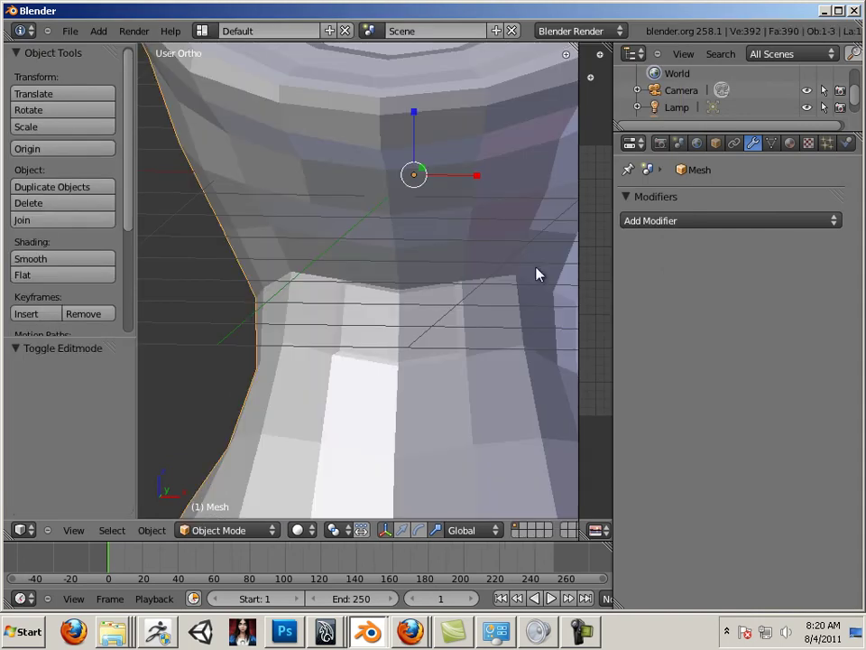
pyautogui.press('Tab')
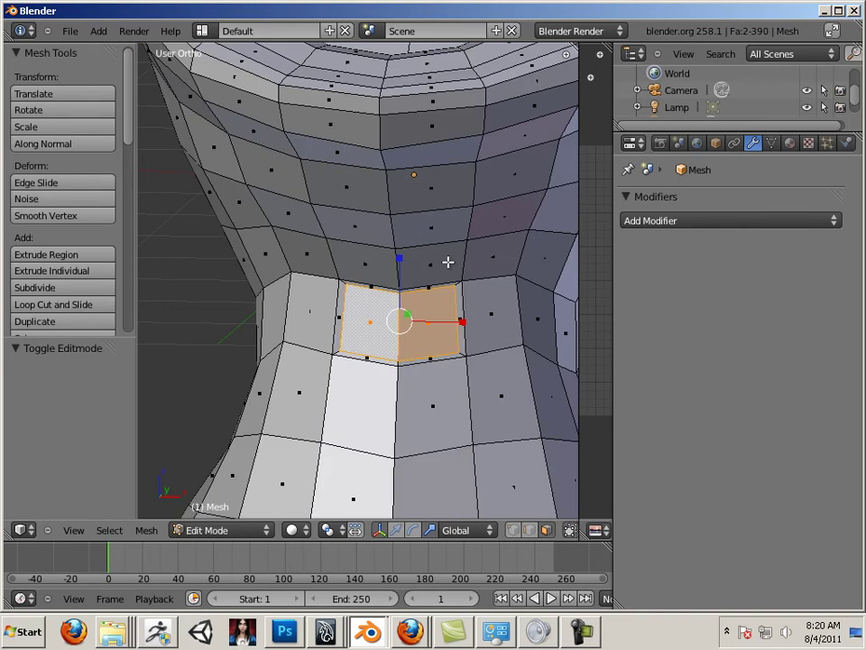
pyautogui.press('Tab')
pyautogui.scroll(-2, 451, 272)
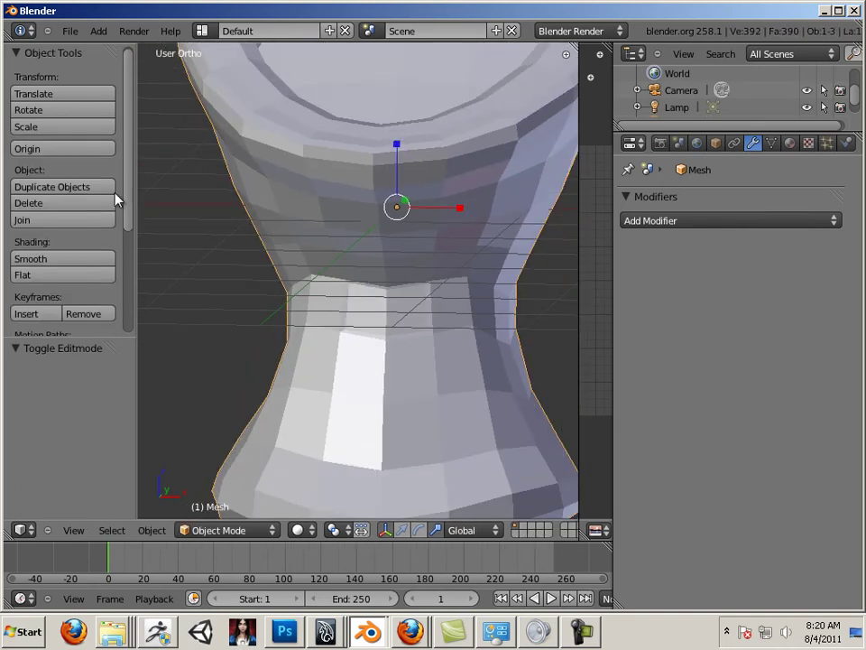
pyautogui.click(70, 31)
# Export as Wavefront OBJ, targeting test4.OBJ in Desktop > _Blender to Zbrush
pyautogui.moveTo(183, 313)
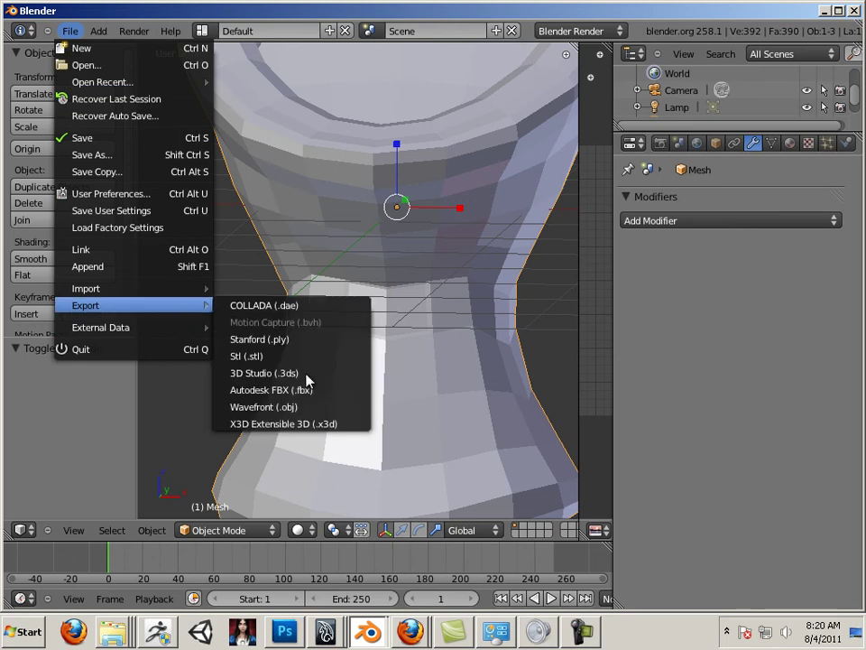
pyautogui.click(297, 407)
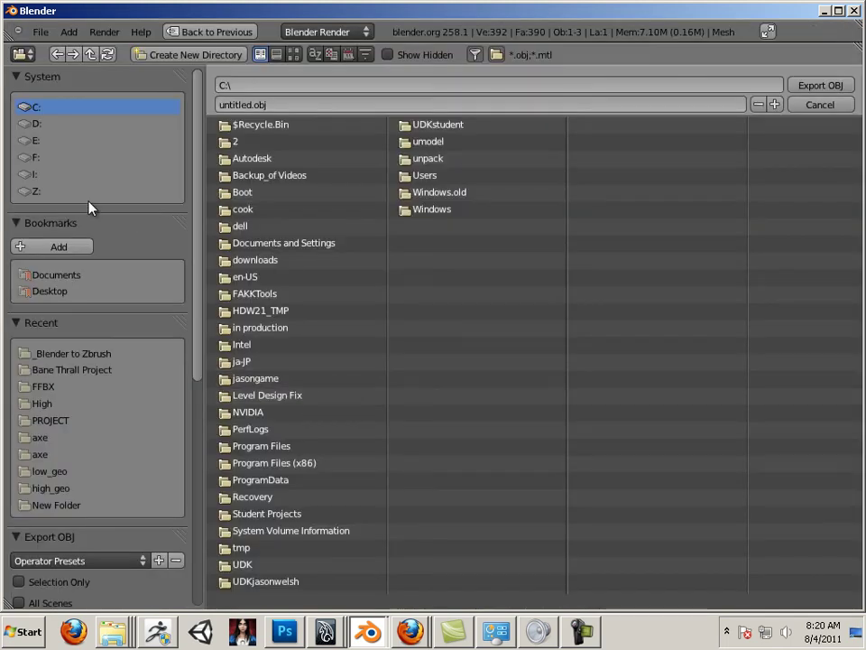
pyautogui.click(64, 290)
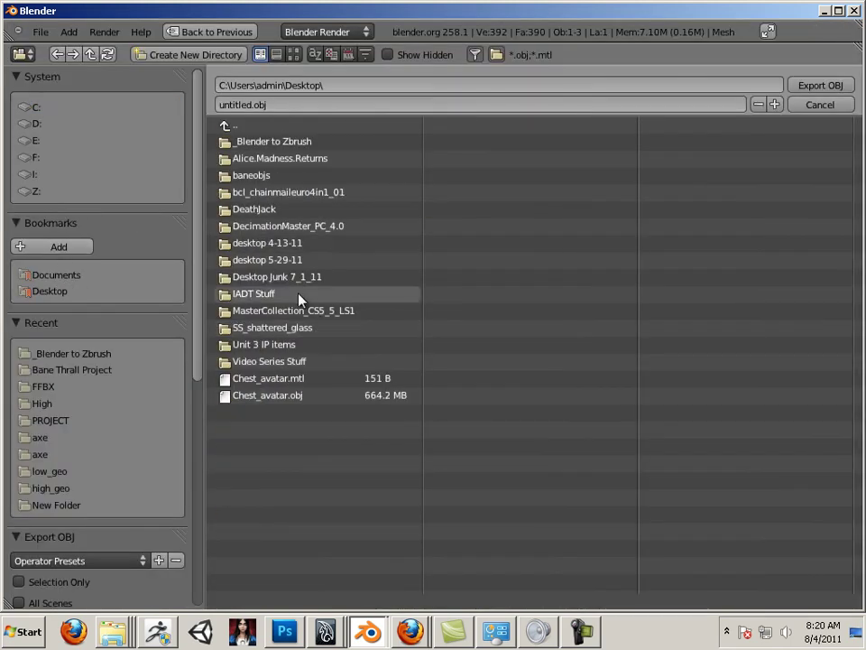
pyautogui.click(270, 142)
pyautogui.click(242, 262)
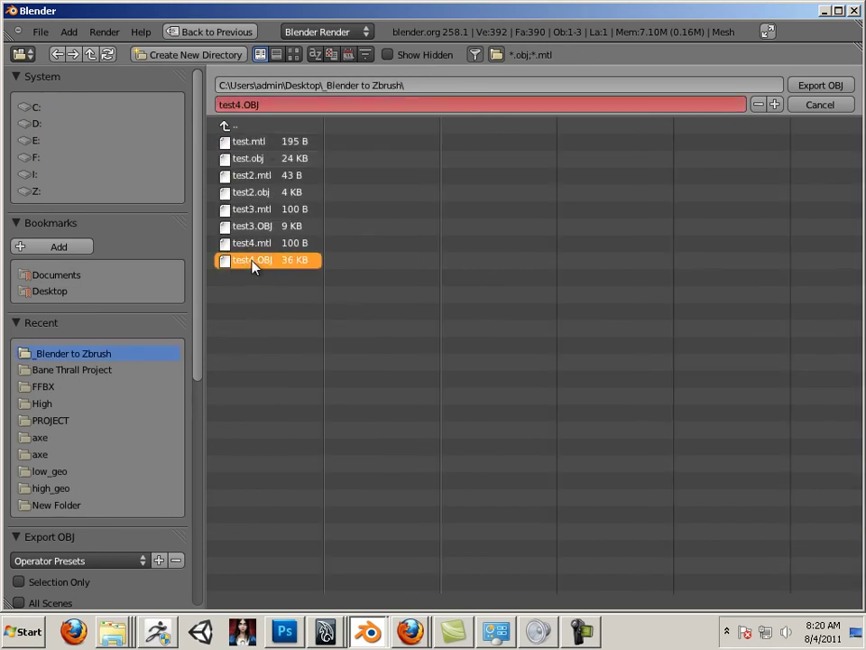
# Write the OBJ with Edges, UVs and Materials on; Apply Modifiers, OBJ Objects, High Quality Normals off
pyautogui.moveTo(195, 328); pyautogui.dragTo(192, 523)
pyautogui.click(19, 317)
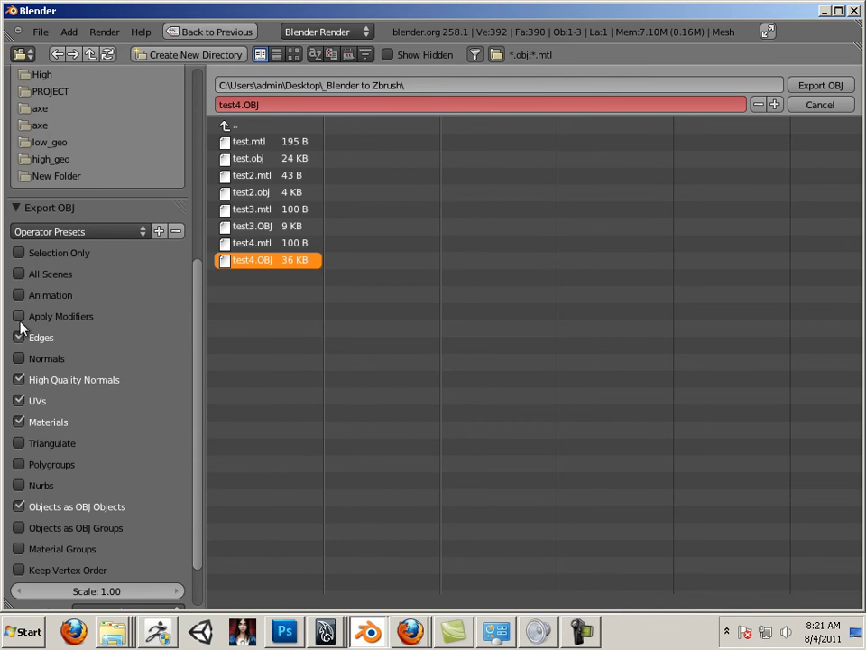
pyautogui.click(20, 338)
pyautogui.click(29, 405)
pyautogui.click(20, 507)
pyautogui.click(20, 507)
pyautogui.click(20, 380)
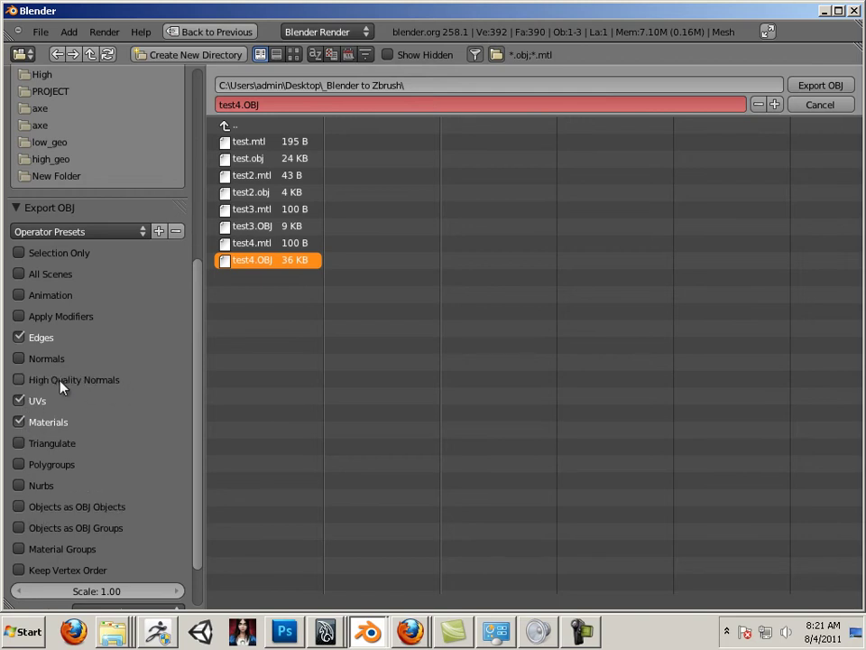
pyautogui.scroll(-3, 112, 540)
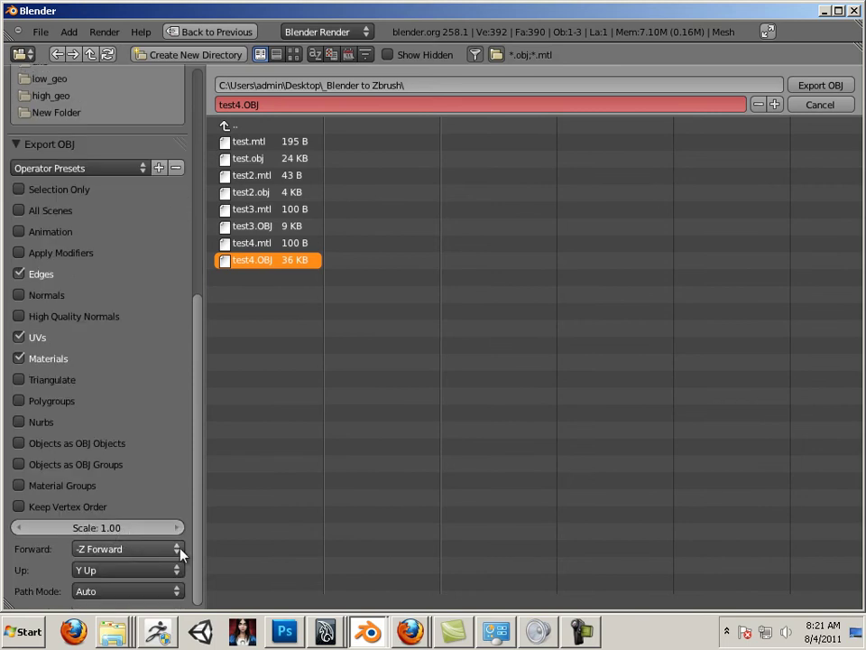
pyautogui.click(835, 88)
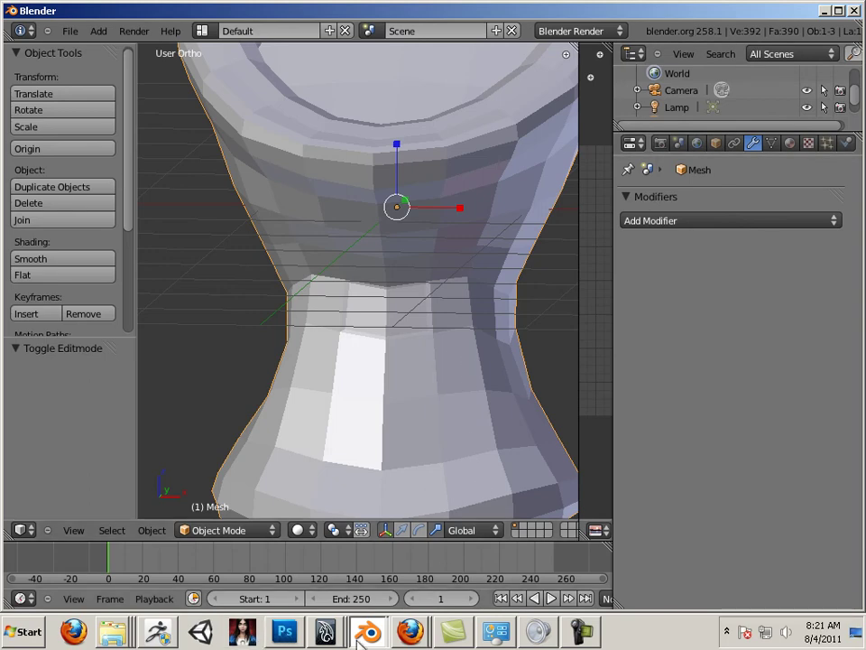
# Back in ZBrush, clone the goblet tool as test3_7
pyautogui.click(162, 632)
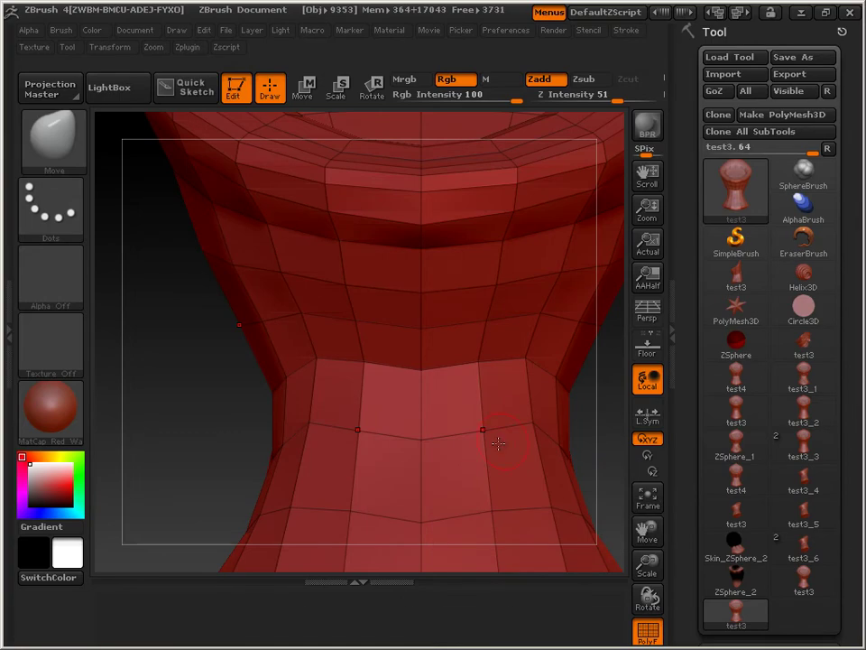
pyautogui.moveTo(691, 319)
pyautogui.mouseDown()
pyautogui.moveTo(696, 295)
pyautogui.moveTo(694, 330)
pyautogui.moveTo(702, 222)
pyautogui.moveTo(702, 393)
pyautogui.mouseUp()
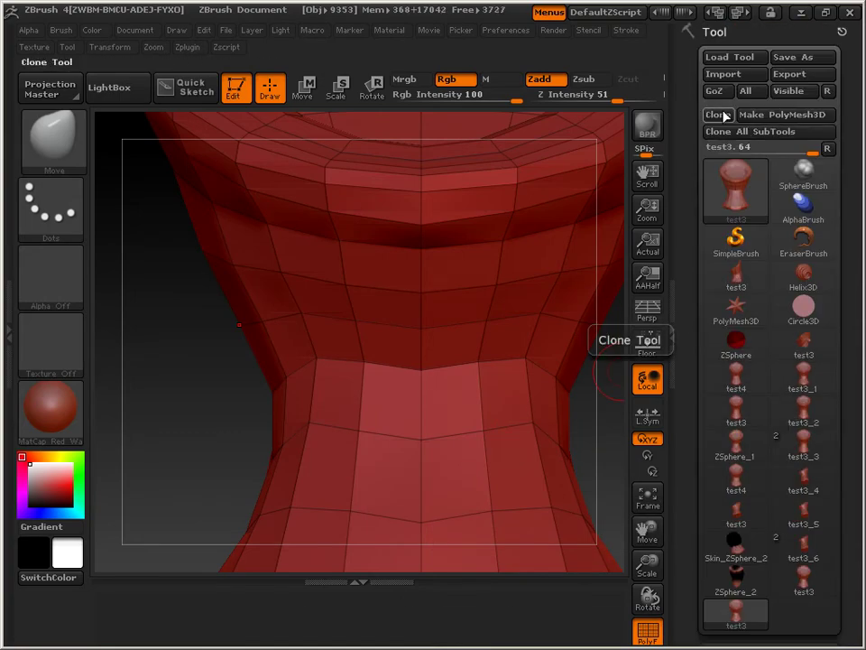
pyautogui.click(719, 116)
# Append test3 as a second subtool and scroll up to the Tool palette
pyautogui.moveTo(692, 310)
pyautogui.mouseDown()
pyautogui.moveTo(696, 226)
pyautogui.moveTo(771, 408)
pyautogui.mouseUp()
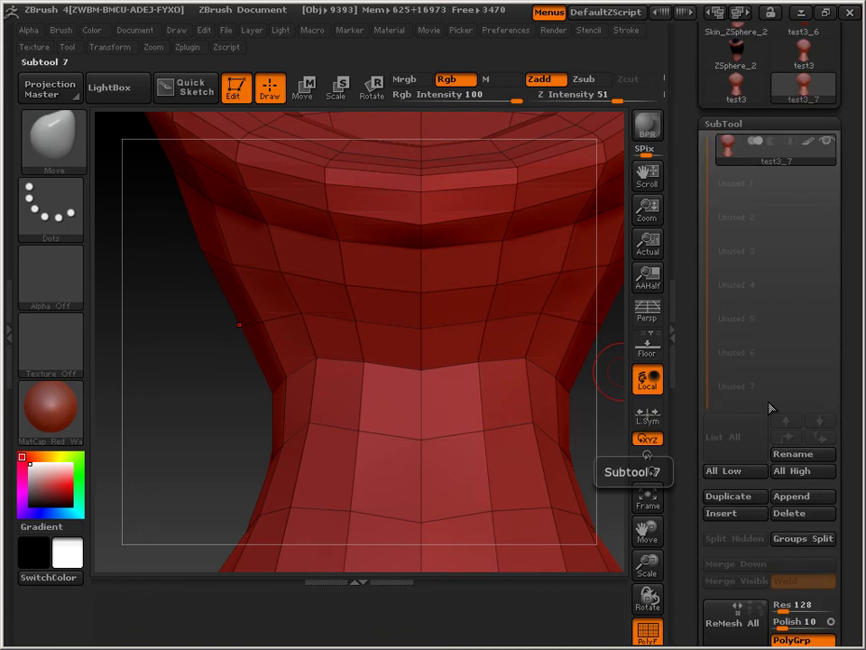
pyautogui.click(788, 497)
pyautogui.click(282, 319)
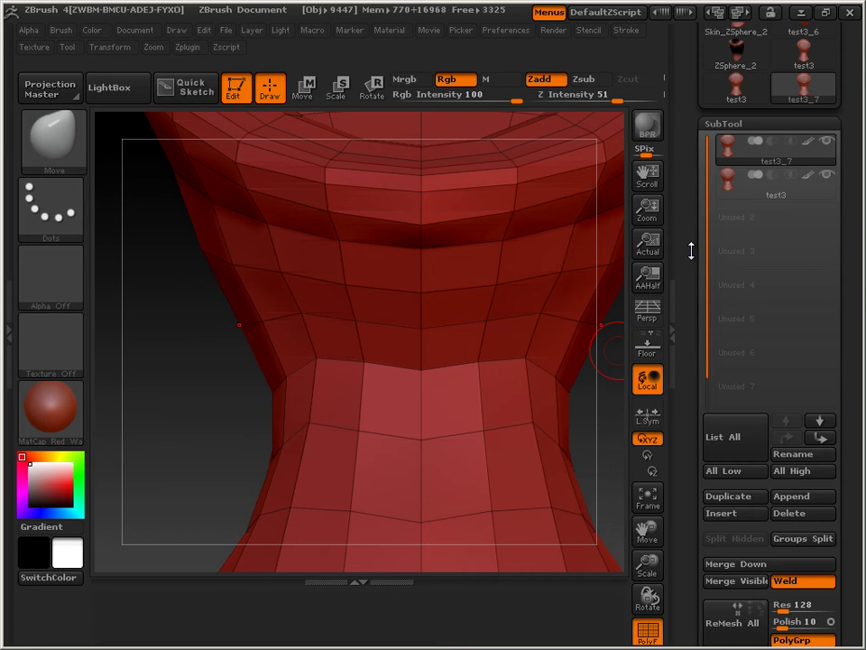
pyautogui.moveTo(690, 249); pyautogui.dragTo(690, 352)
pyautogui.moveTo(755, 340)
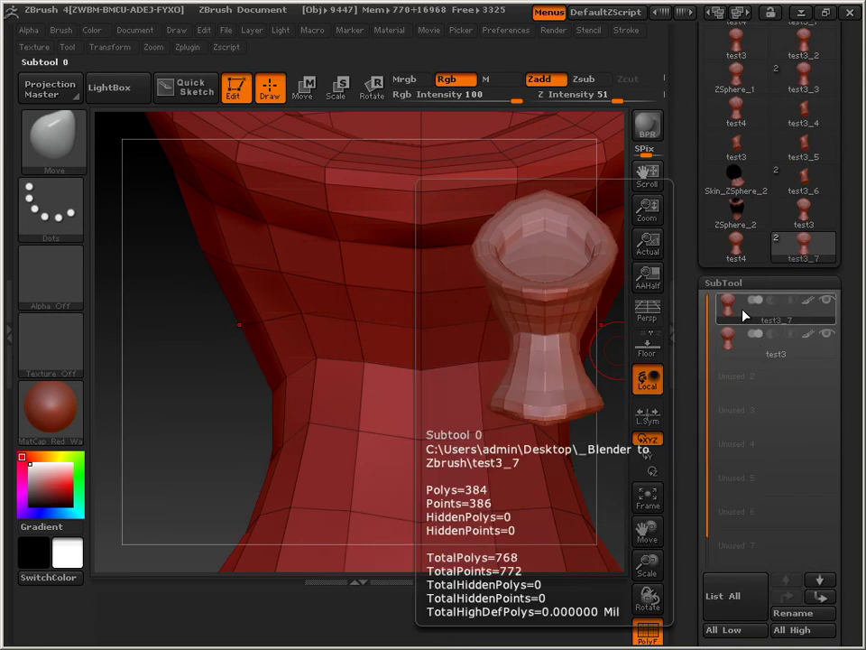
pyautogui.moveTo(696, 244); pyautogui.dragTo(700, 367)
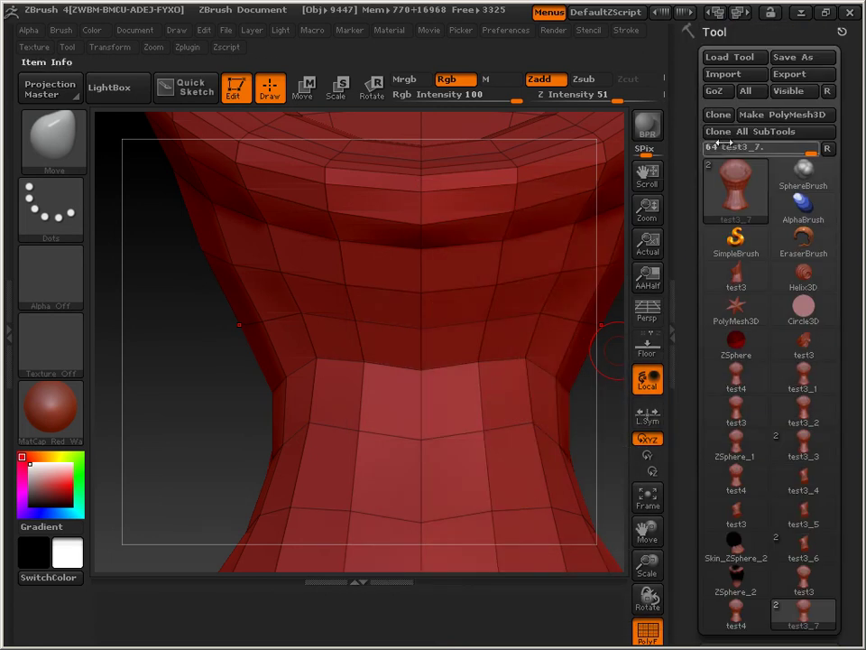
# Import test4.OBJ into the subtool, keeping its high-resolution details on the new topology
pyautogui.click(718, 75)
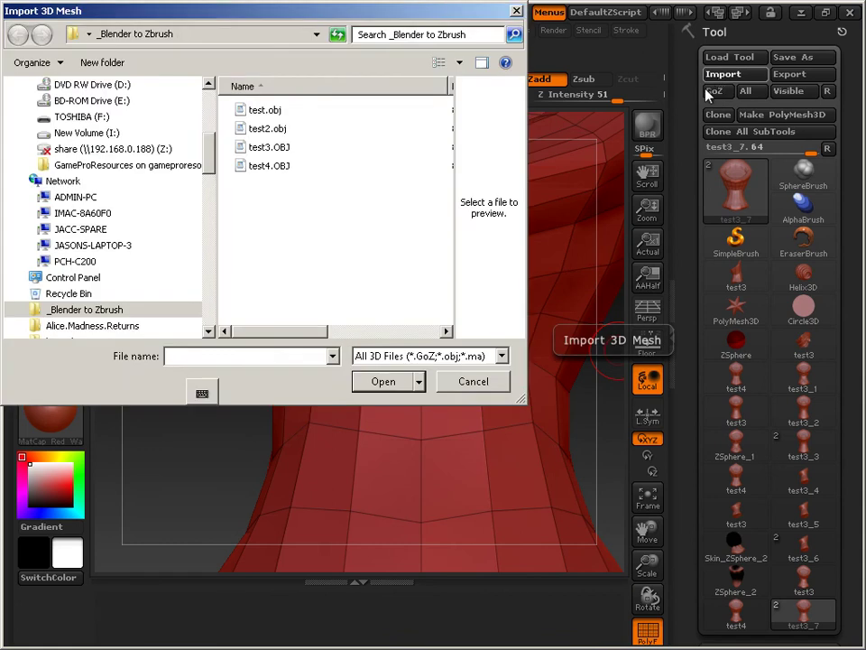
pyautogui.click(283, 168)
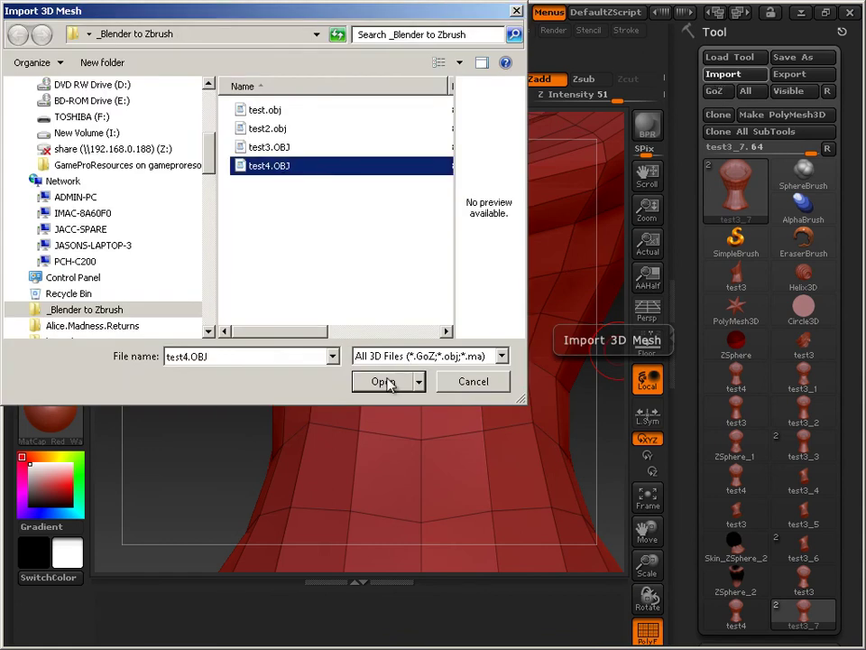
pyautogui.click(383, 382)
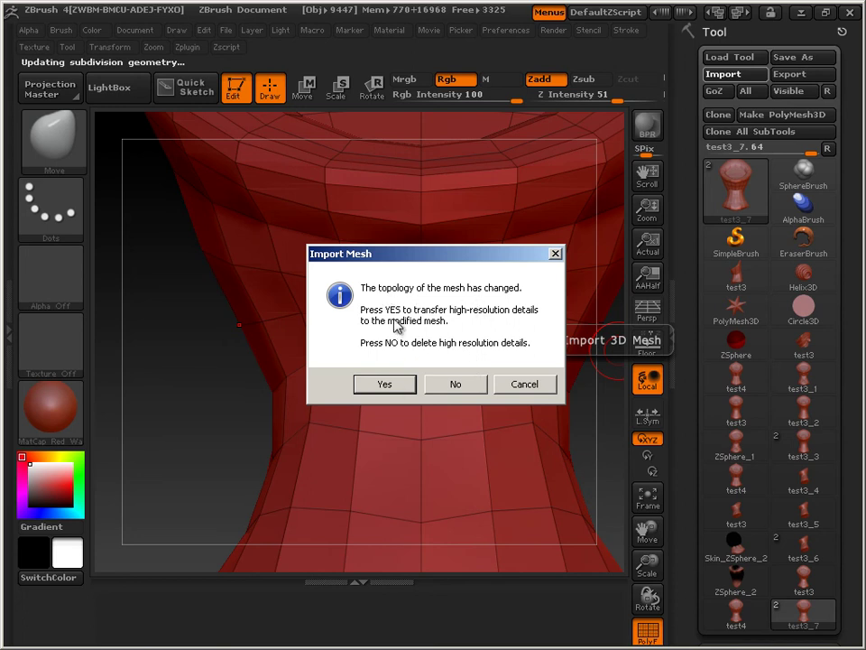
pyautogui.click(403, 385)
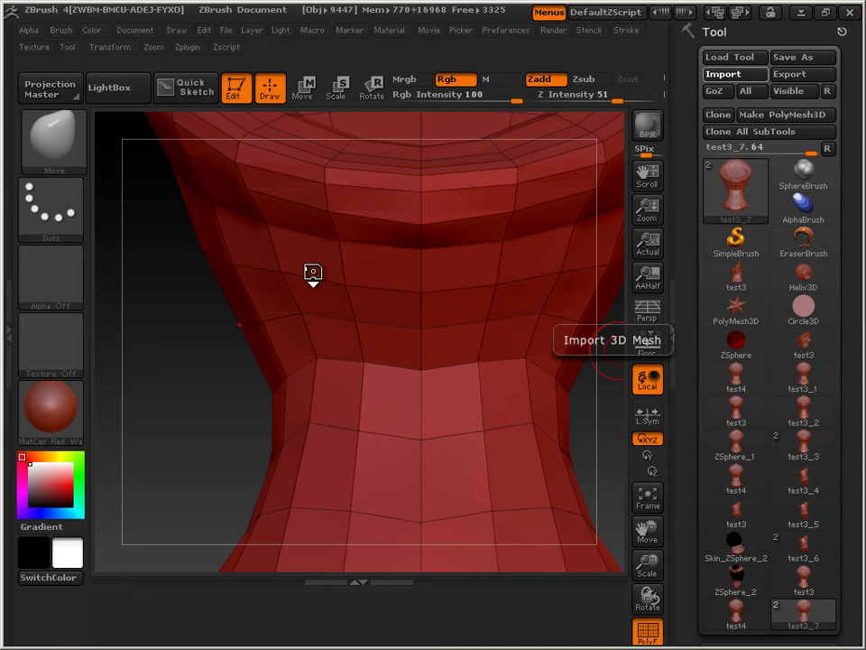
# Hide the test3 subtool so only the detailed imported goblet is visible
pyautogui.click(312, 273)
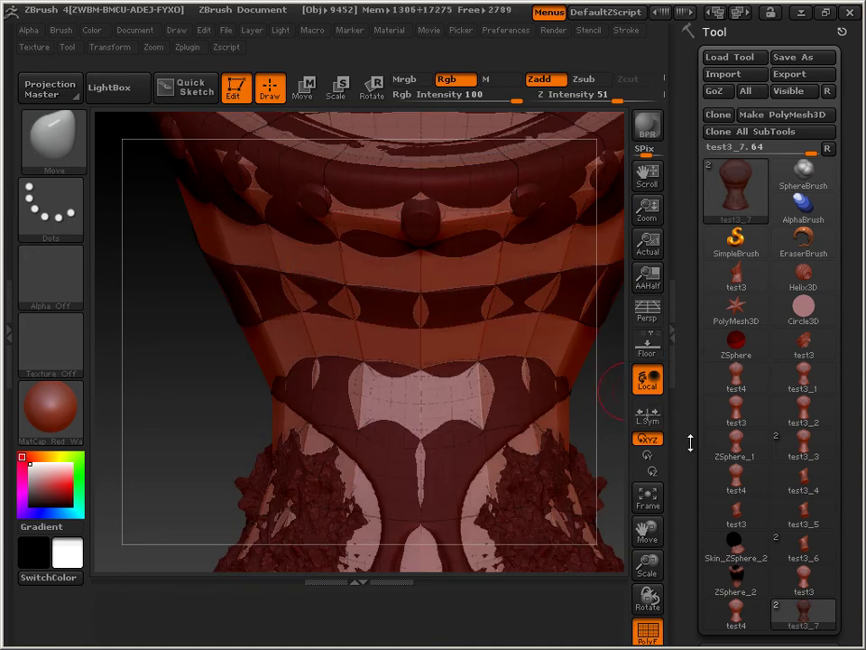
pyautogui.moveTo(690, 442); pyautogui.dragTo(709, 343)
pyautogui.click(830, 341)
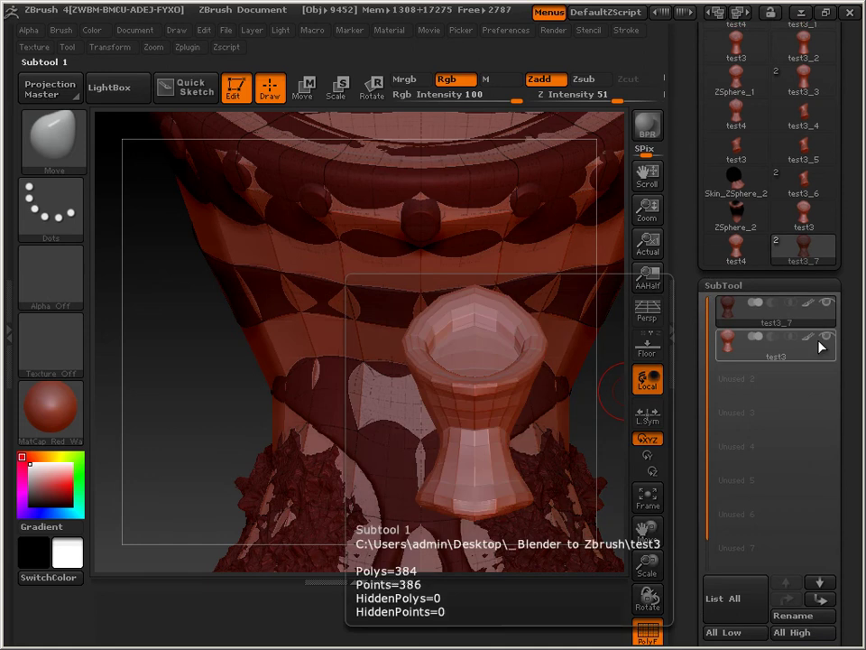
pyautogui.click(830, 341)
# Rotate, pan and zoom the view in onto the goblet's neck
pyautogui.moveTo(212, 389); pyautogui.dragTo(305, 412)
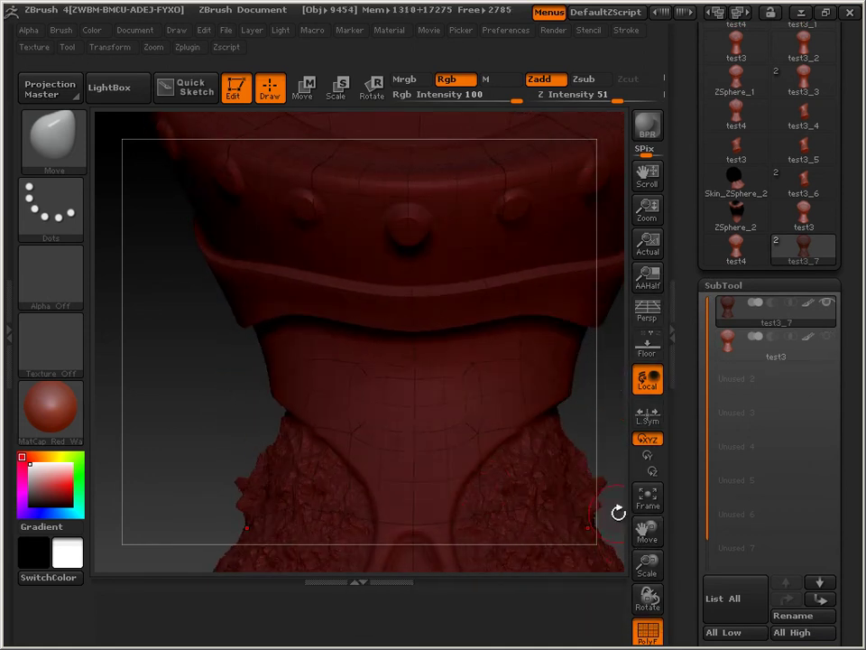
pyautogui.moveTo(647, 528); pyautogui.dragTo(652, 484)
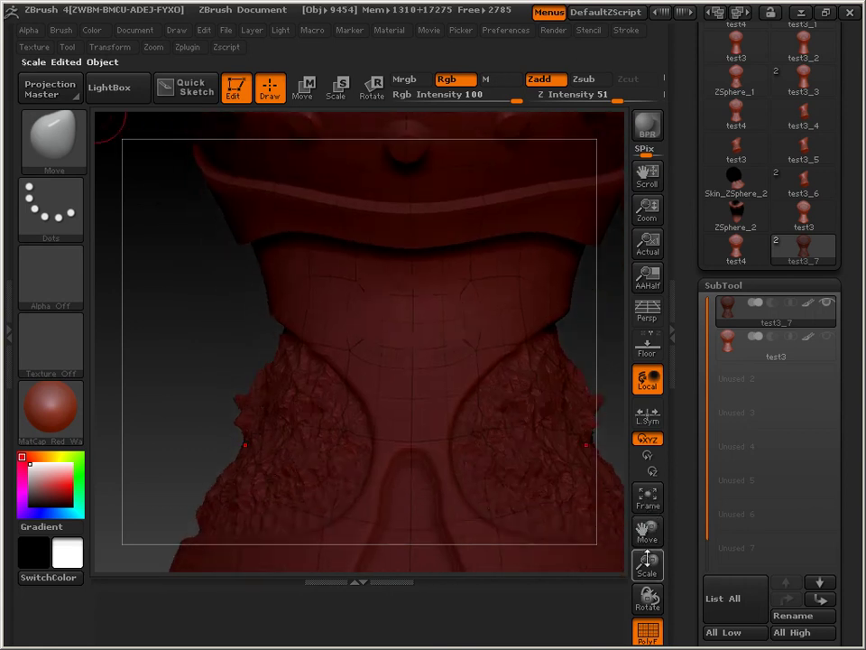
pyautogui.moveTo(647, 564)
pyautogui.mouseDown()
pyautogui.moveTo(650, 577)
pyautogui.moveTo(649, 560)
pyautogui.mouseUp()
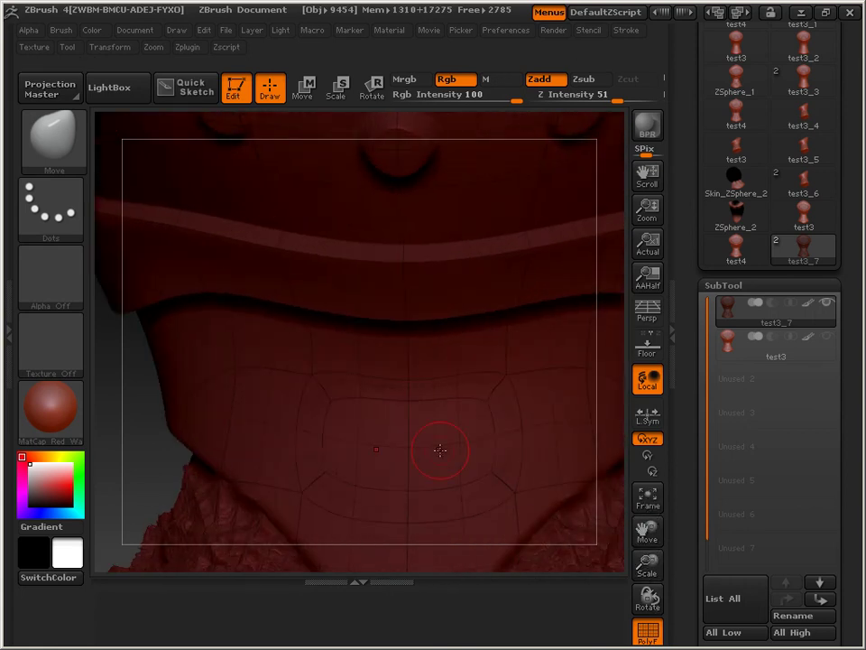
pyautogui.moveTo(711, 581); pyautogui.dragTo(700, 408)
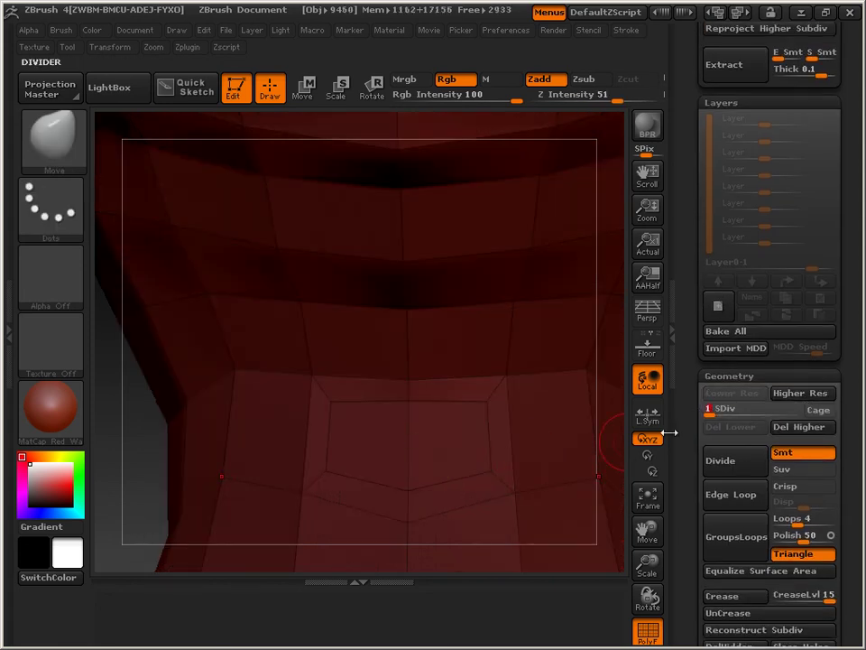
# Clear the goblet's mask and step it up to subdivision level 2
pyautogui.moveTo(684, 499)
pyautogui.mouseDown()
pyautogui.moveTo(689, 285)
pyautogui.moveTo(681, 491)
pyautogui.mouseUp()
pyautogui.click(715, 488)
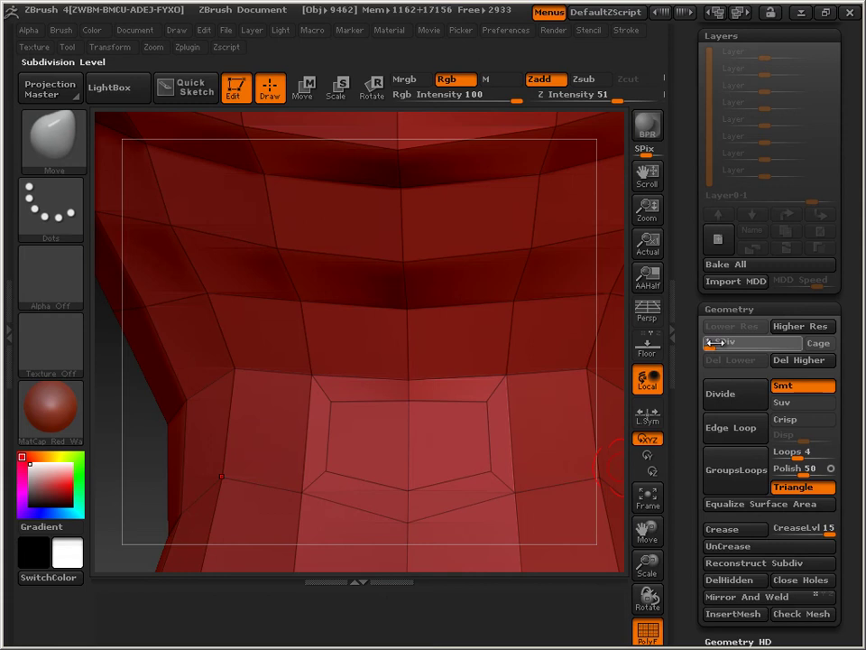
pyautogui.hotkey('ctrl', 'd')
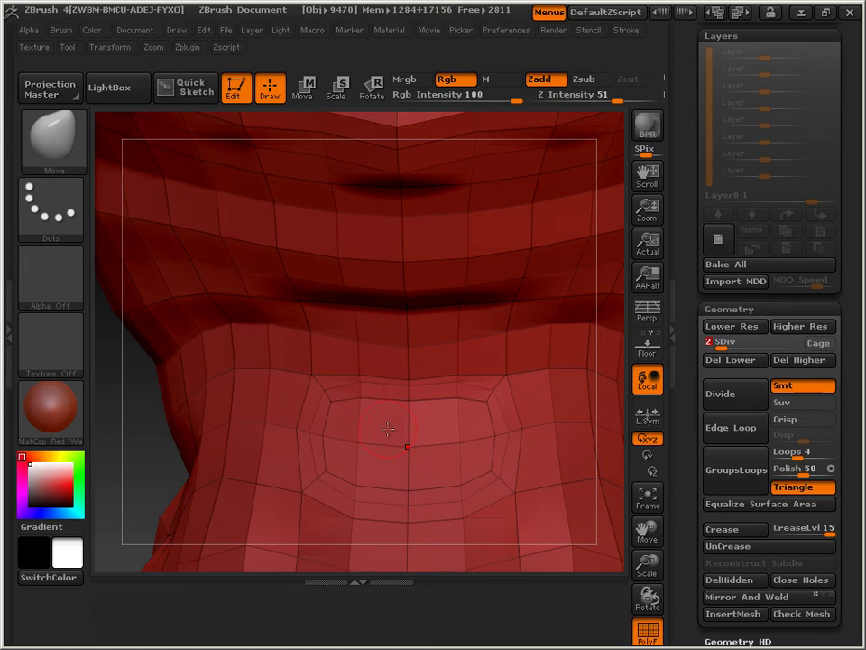
# Isolate a patch of faces on the lower neck, then hide its centre to leave a ring
pyautogui.hotkey('ctrl', 'shift')
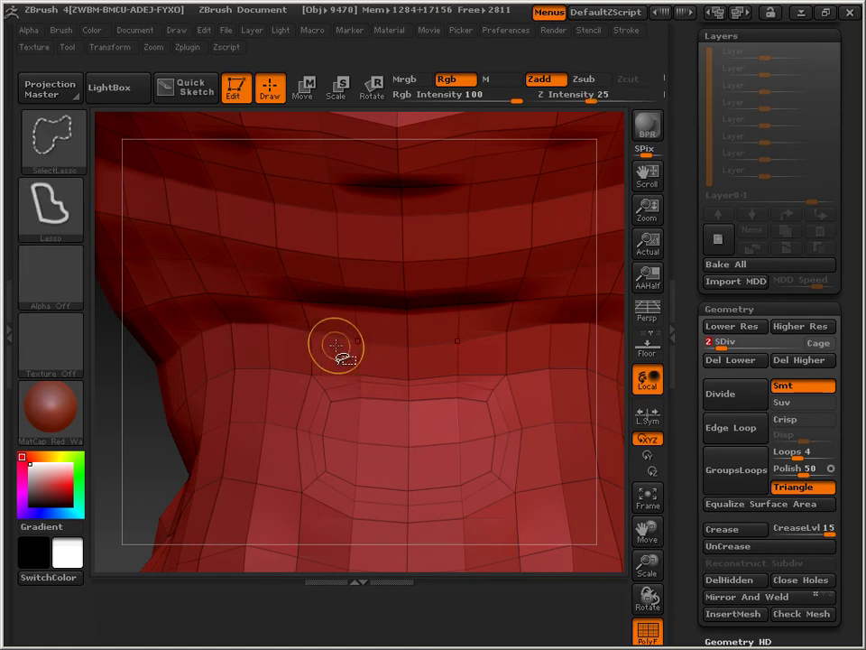
pyautogui.moveTo(318, 346)
pyautogui.keyDown('ctrl'); pyautogui.keyDown('shift'); pyautogui.mouseDown()
pyautogui.moveTo(290, 412)
pyautogui.moveTo(294, 516)
pyautogui.moveTo(396, 523)
pyautogui.moveTo(562, 440)
pyautogui.moveTo(555, 361)
pyautogui.mouseUp(); pyautogui.keyUp('shift'); pyautogui.keyUp('ctrl')
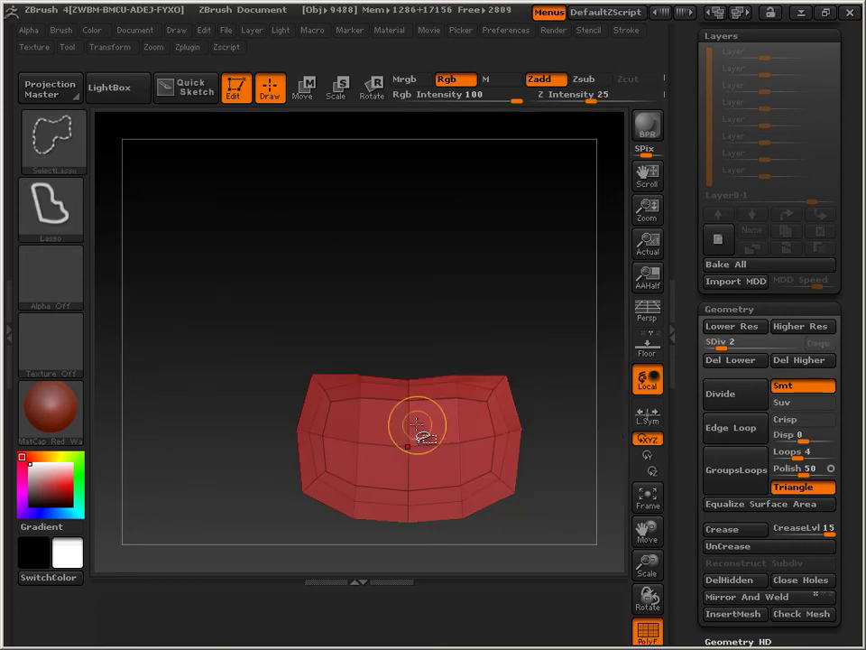
pyautogui.moveTo(347, 424)
pyautogui.keyDown('ctrl'); pyautogui.keyDown('shift'); pyautogui.mouseDown()
pyautogui.moveTo(362, 472)
pyautogui.moveTo(401, 479)
pyautogui.moveTo(462, 472)
pyautogui.moveTo(481, 461)
pyautogui.moveTo(479, 421)
pyautogui.mouseUp(); pyautogui.keyUp('shift'); pyautogui.keyUp('ctrl')
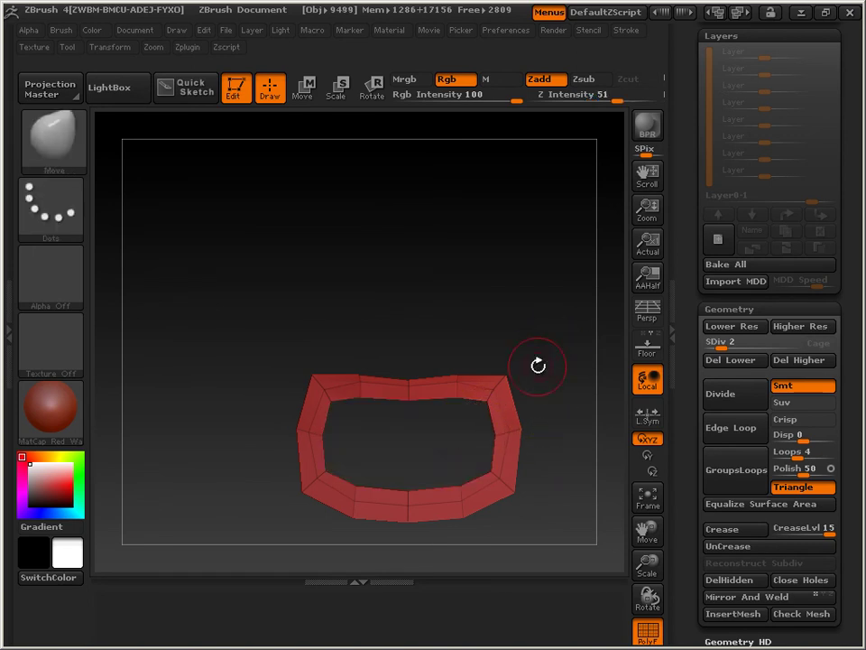
# Trim extra faces from the ring's top, bottom and right corner until a thin ring remains
pyautogui.moveTo(287, 294)
pyautogui.keyDown('ctrl'); pyautogui.keyDown('shift'); pyautogui.mouseDown()
pyautogui.moveTo(259, 339)
pyautogui.moveTo(269, 367)
pyautogui.moveTo(336, 370)
pyautogui.mouseUp(); pyautogui.keyUp('shift'); pyautogui.keyUp('ctrl')
pyautogui.hotkey('ctrl', 'shift', 'p')
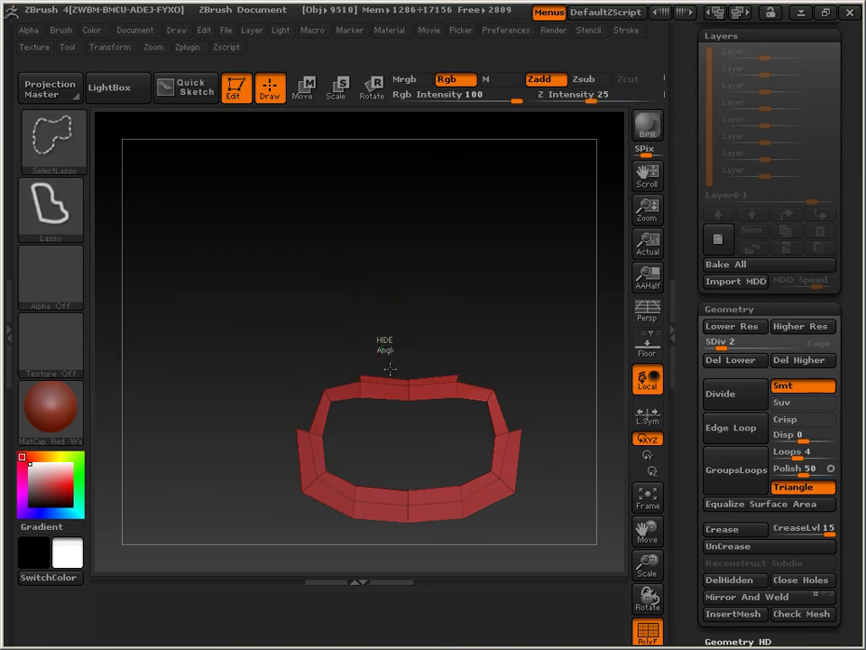
pyautogui.moveTo(383, 346)
pyautogui.keyDown('ctrl'); pyautogui.keyDown('shift'); pyautogui.mouseDown()
pyautogui.moveTo(406, 381)
pyautogui.moveTo(421, 373)
pyautogui.mouseUp(); pyautogui.keyUp('shift'); pyautogui.keyUp('ctrl')
pyautogui.hotkey('ctrl', 'z')
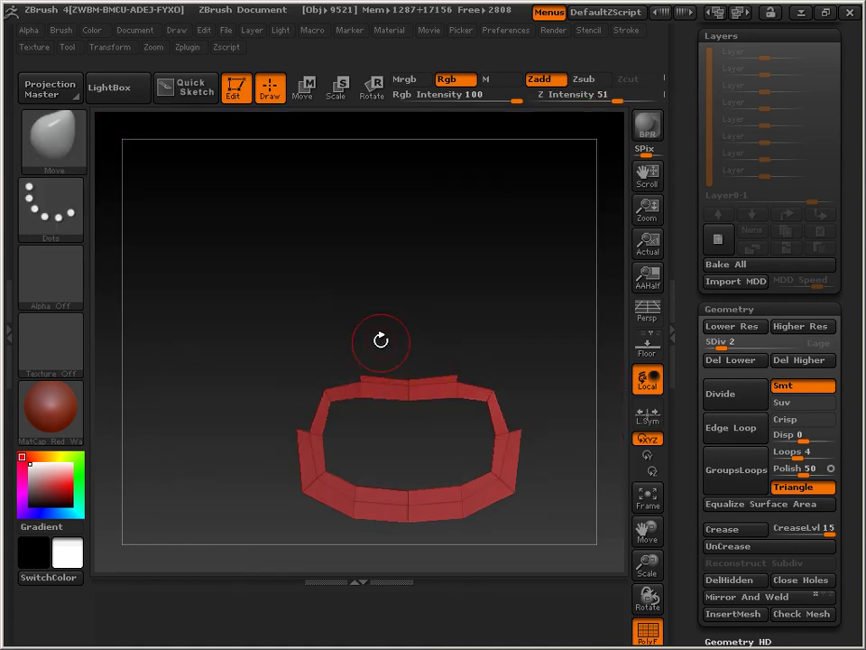
pyautogui.keyDown('ctrl'); pyautogui.keyDown('shift'); pyautogui.moveTo(382, 346); pyautogui.dragTo(417, 384); pyautogui.keyUp('shift'); pyautogui.keyUp('ctrl')
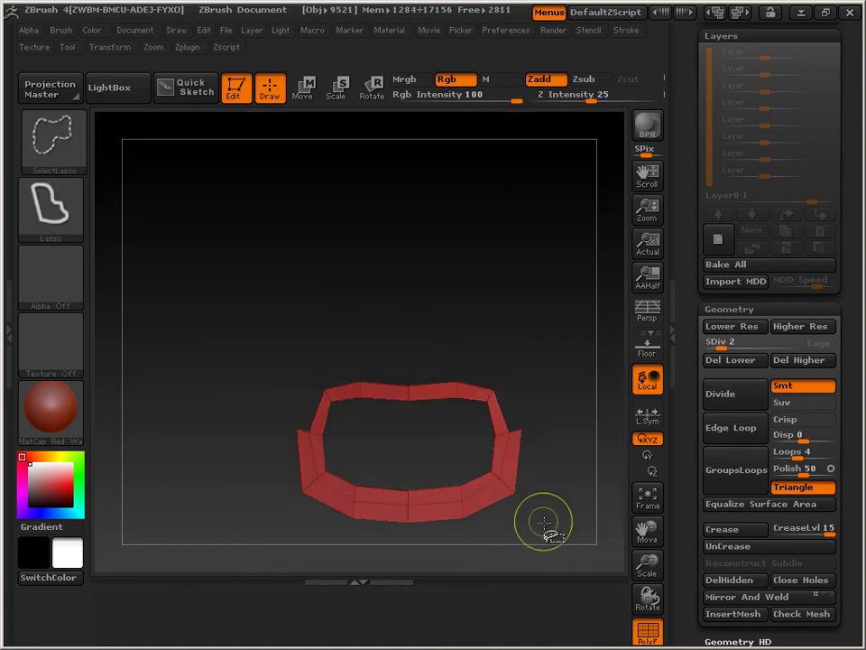
pyautogui.moveTo(523, 523)
pyautogui.keyDown('ctrl'); pyautogui.keyDown('alt'); pyautogui.keyDown('shift'); pyautogui.mouseDown()
pyautogui.moveTo(511, 497)
pyautogui.moveTo(529, 475)
pyautogui.mouseUp(); pyautogui.keyUp('shift'); pyautogui.keyUp('alt'); pyautogui.keyUp('ctrl')
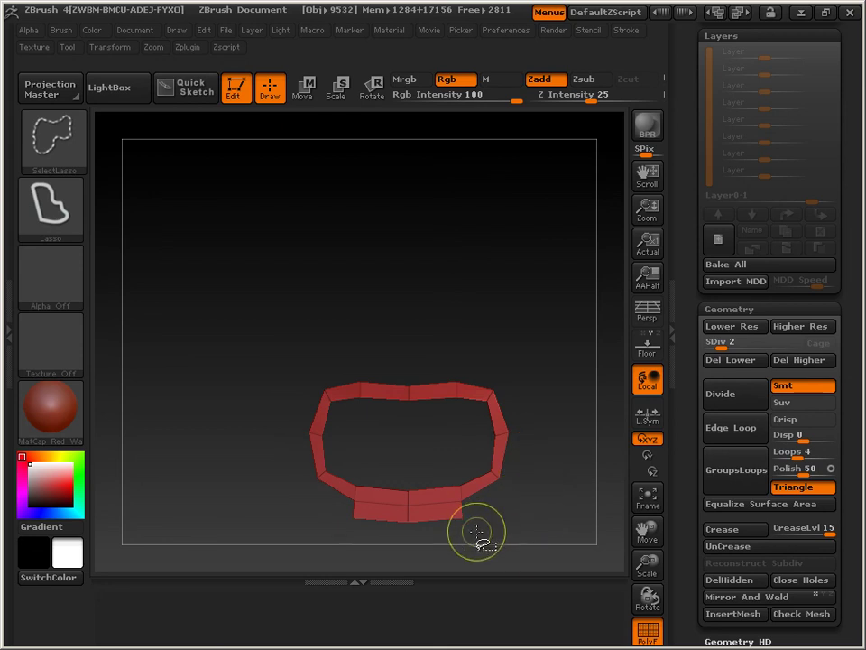
pyautogui.moveTo(473, 528)
pyautogui.keyDown('ctrl'); pyautogui.keyDown('shift'); pyautogui.mouseDown()
pyautogui.moveTo(403, 530)
pyautogui.moveTo(422, 514)
pyautogui.moveTo(470, 528)
pyautogui.mouseUp(); pyautogui.keyUp('shift'); pyautogui.keyUp('ctrl')
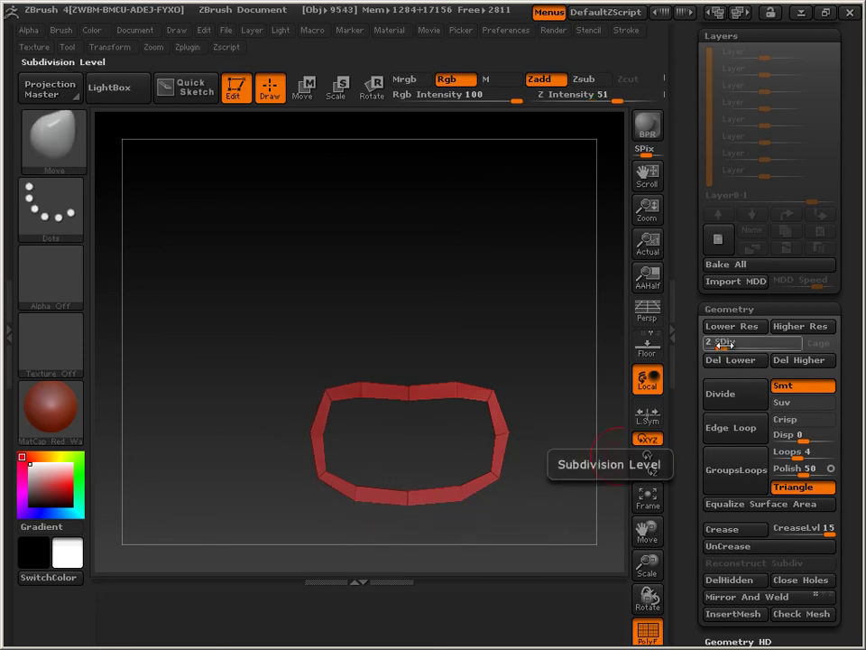
# Take the ring to subdivision level 8, mask it, and unhide the rest of the goblet
pyautogui.click(713, 387)
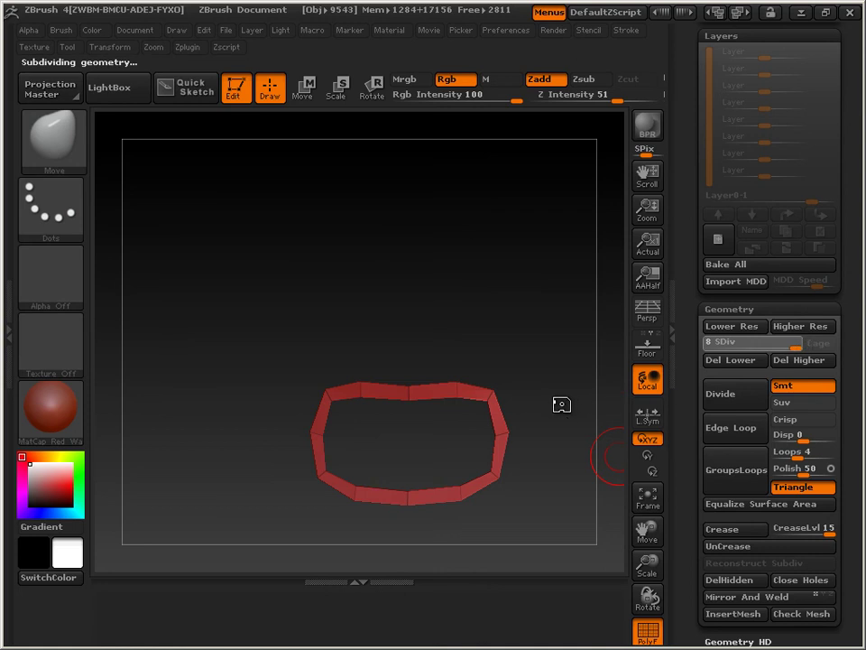
pyautogui.press('d')
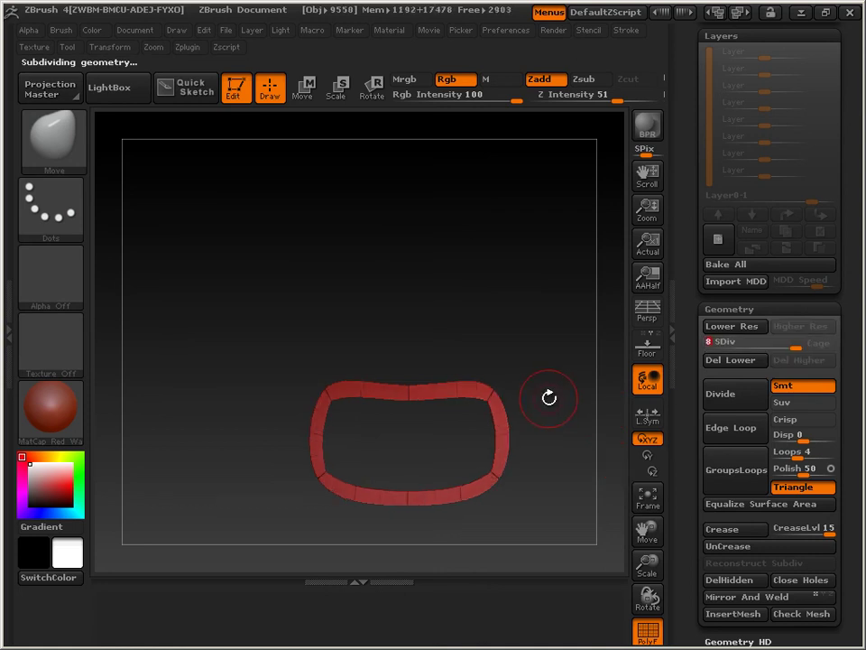
pyautogui.press('shift')
pyautogui.keyDown('ctrl'); pyautogui.click(520, 357); pyautogui.keyUp('ctrl')
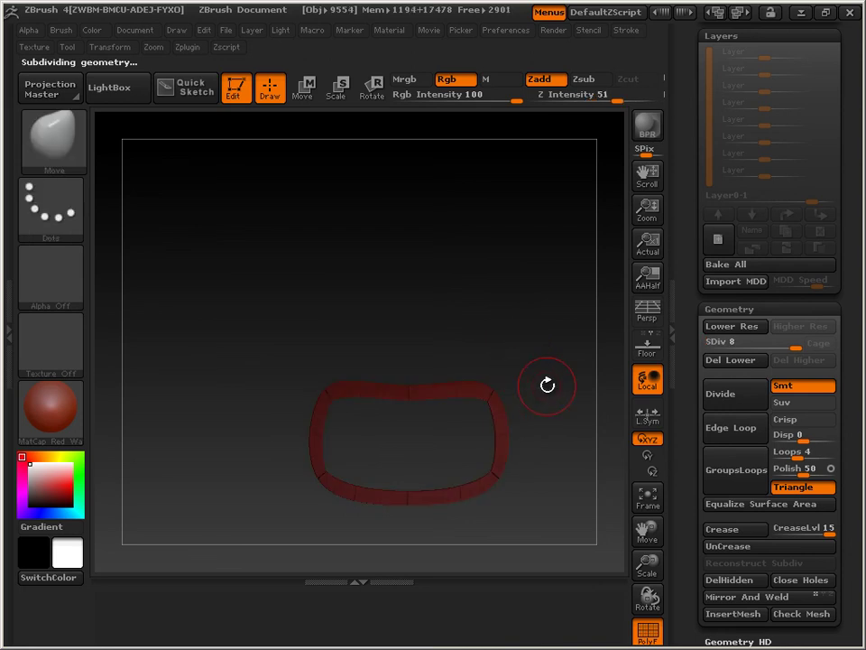
pyautogui.hotkey('ctrl', 'shift')
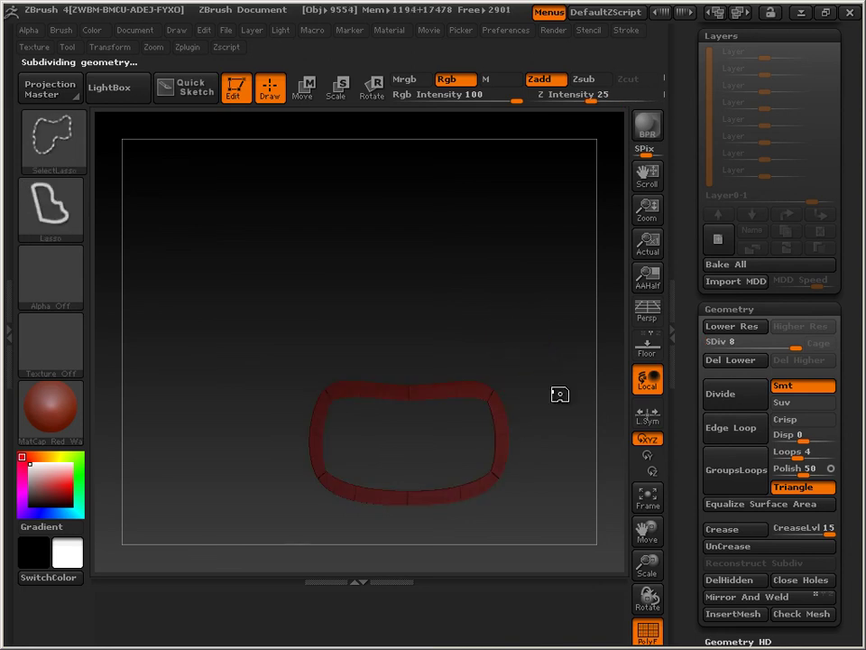
pyautogui.keyDown('ctrl'); pyautogui.keyDown('shift'); pyautogui.click(531, 387); pyautogui.keyUp('shift'); pyautogui.keyUp('ctrl')
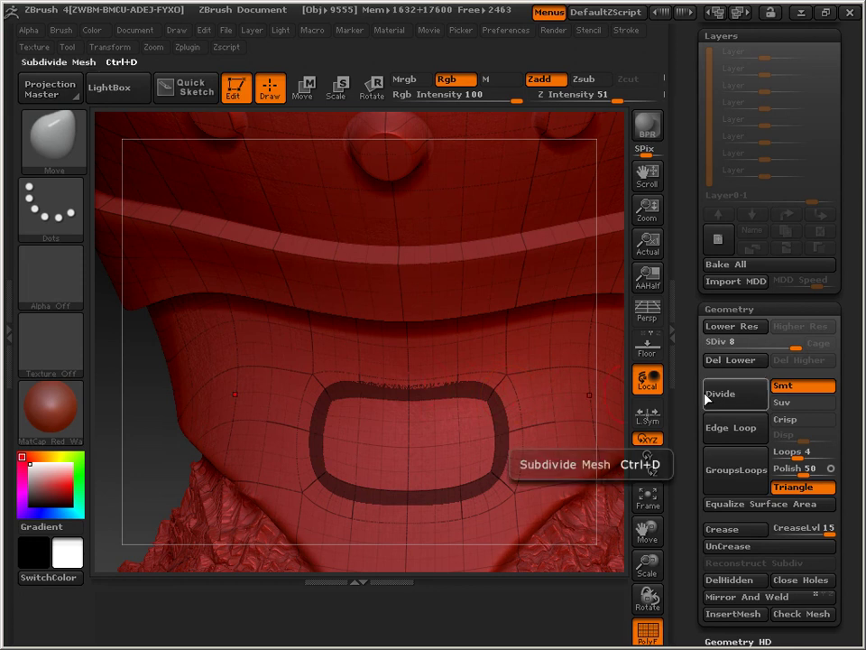
# Invert the mask so the waist ring stays masked and the surrounding surface is free
pyautogui.moveTo(697, 403); pyautogui.dragTo(727, 185)
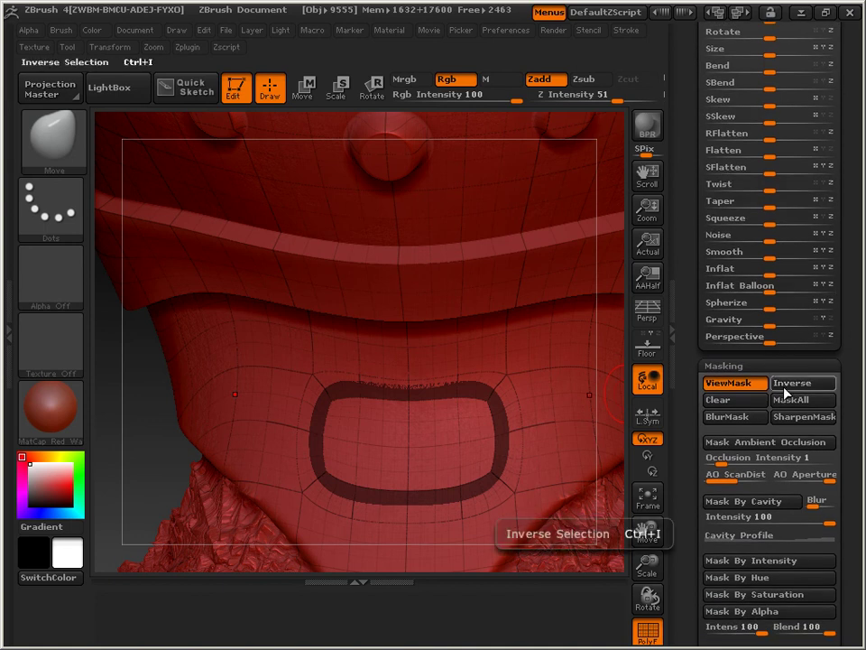
pyautogui.click(785, 388)
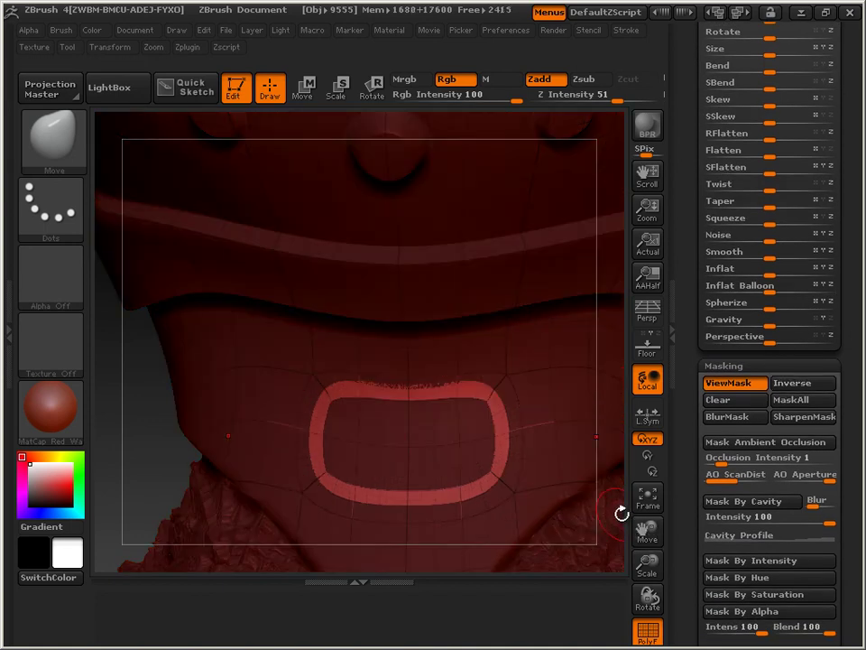
pyautogui.moveTo(648, 572); pyautogui.dragTo(483, 417)
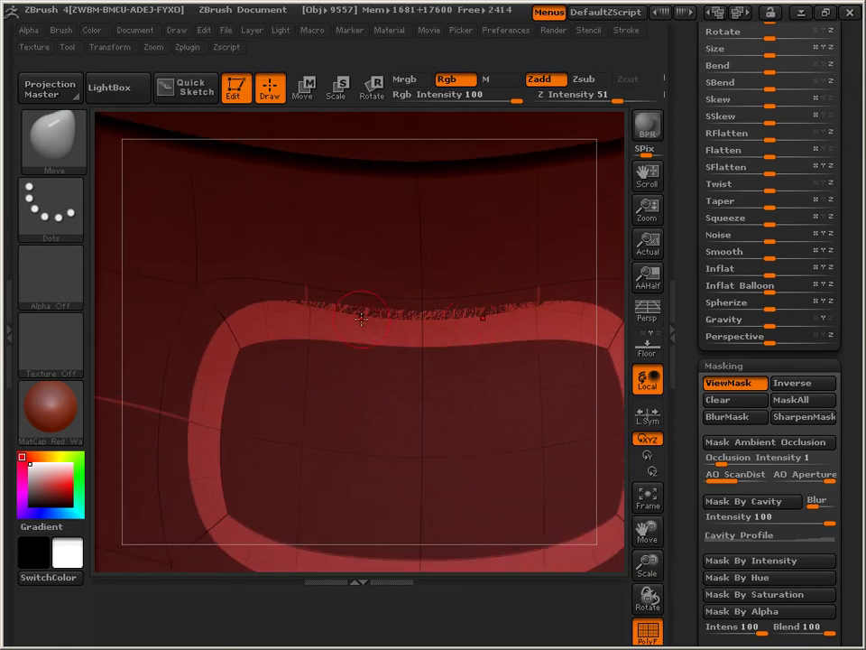
pyautogui.press('ctrl')
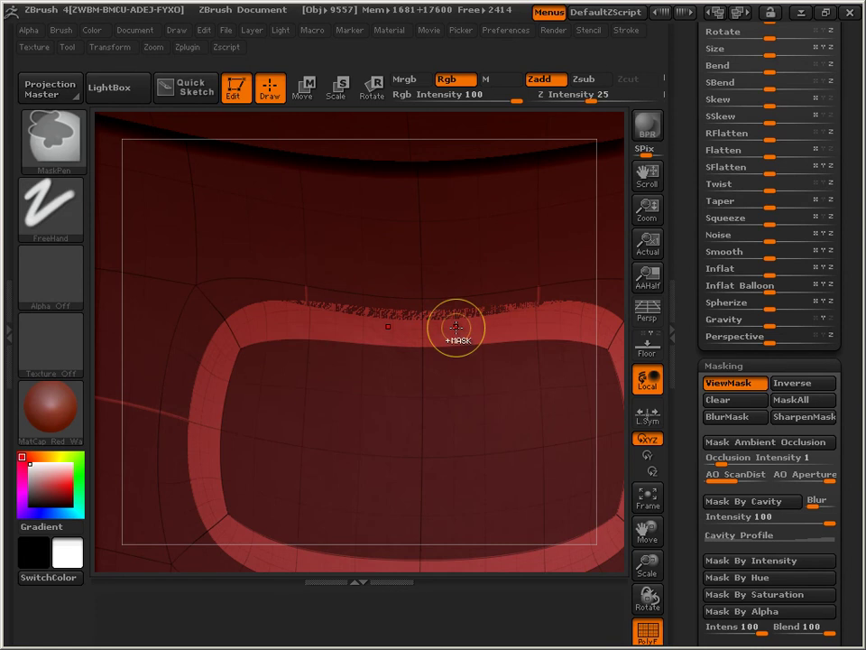
pyautogui.hotkey('ctrl', 'i')
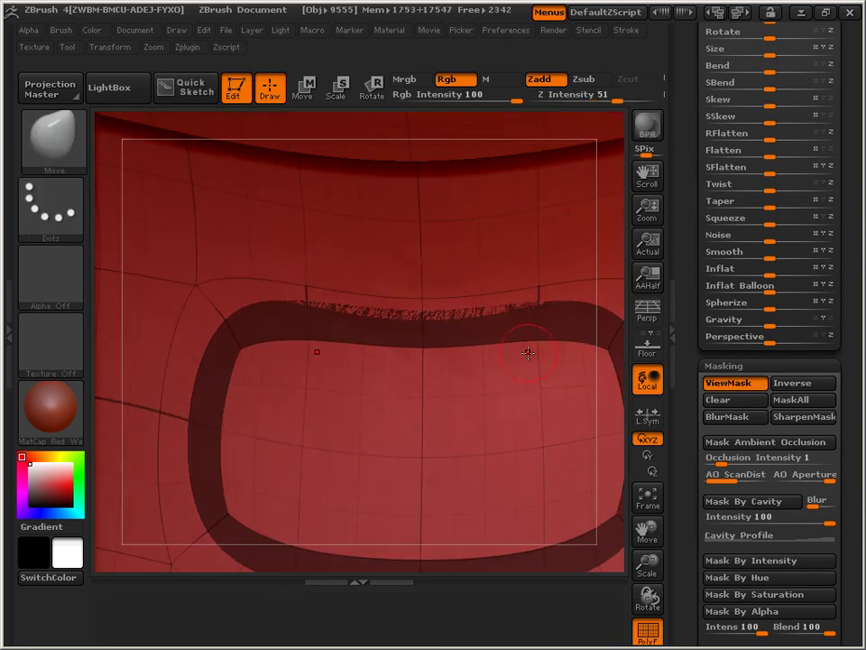
# Blur and clear the mask, then smooth the jagged creases along the ring's top
pyautogui.click(739, 418)
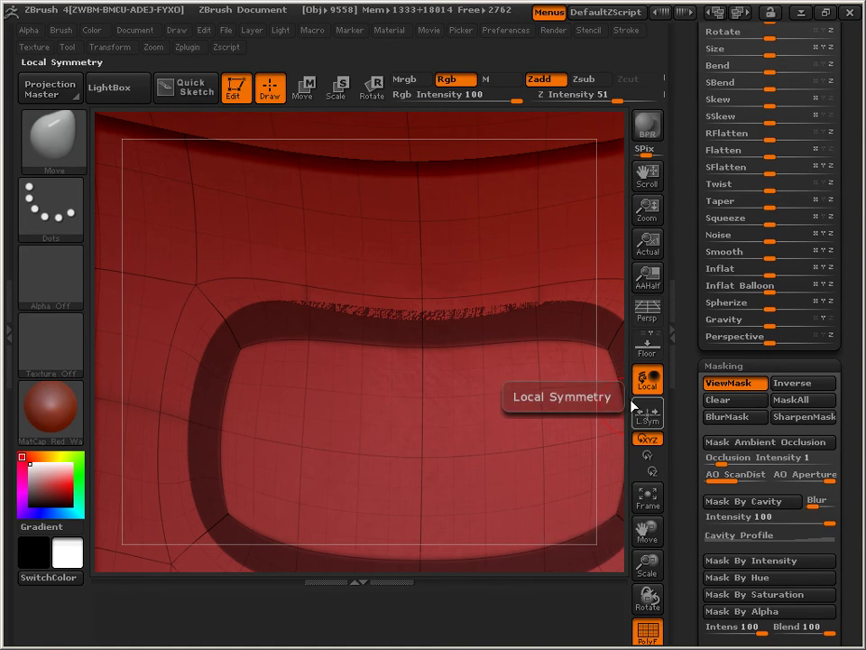
pyautogui.click(719, 401)
pyautogui.scroll(5, 683, 424)
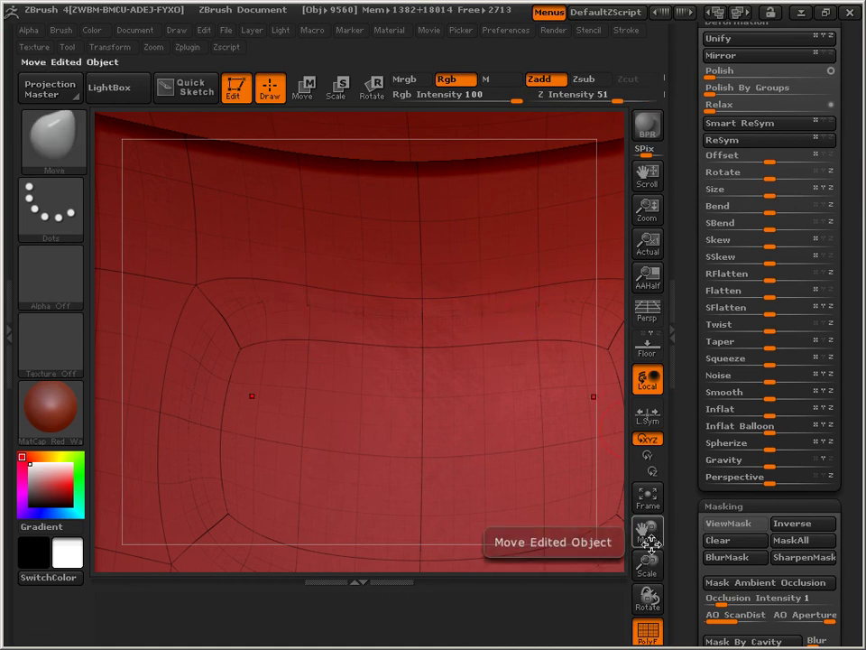
pyautogui.moveTo(647, 559); pyautogui.dragTo(647, 523)
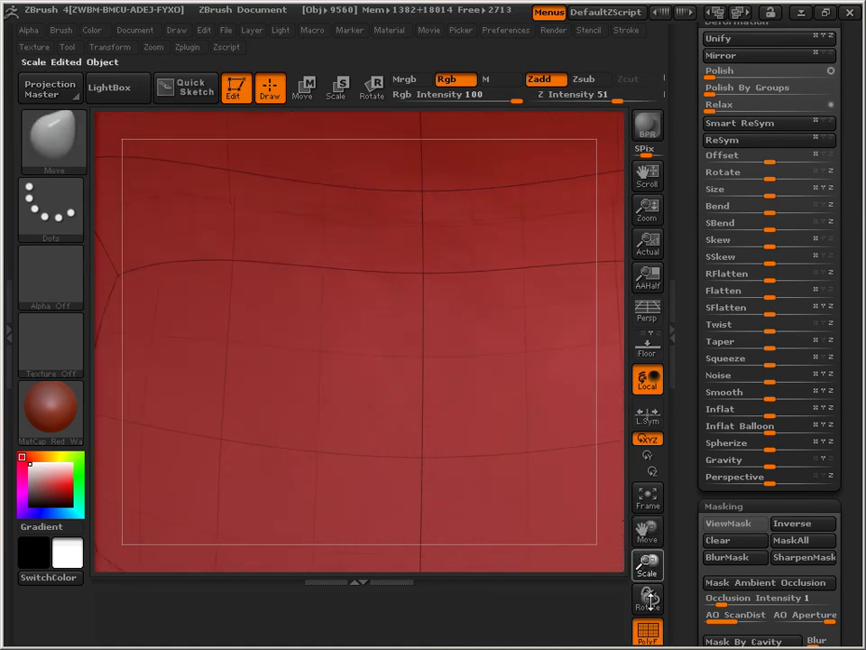
pyautogui.press('shift')
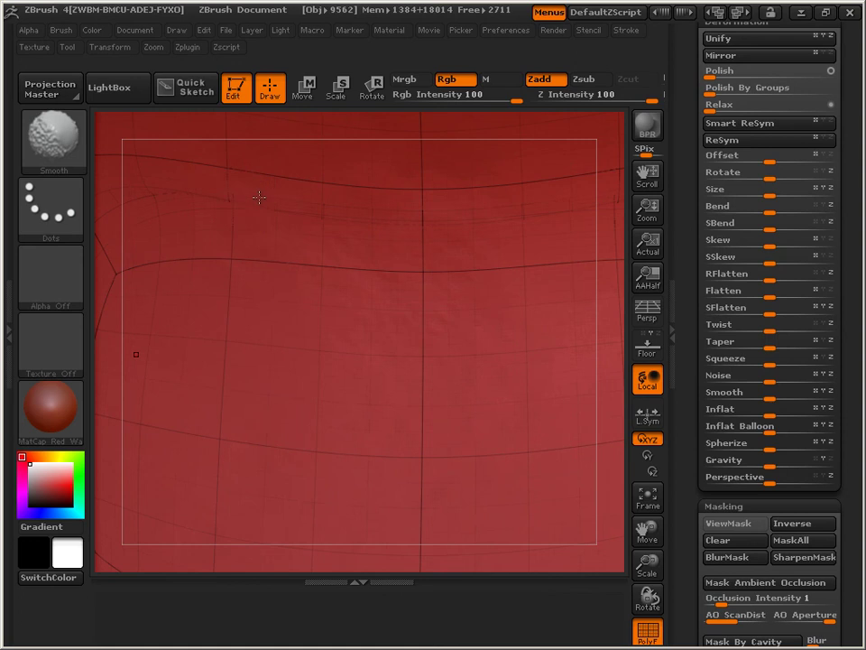
pyautogui.keyDown('shift'); pyautogui.moveTo(194, 151); pyautogui.dragTo(255, 195); pyautogui.keyUp('shift')
pyautogui.moveTo(677, 272); pyautogui.dragTo(668, 458)
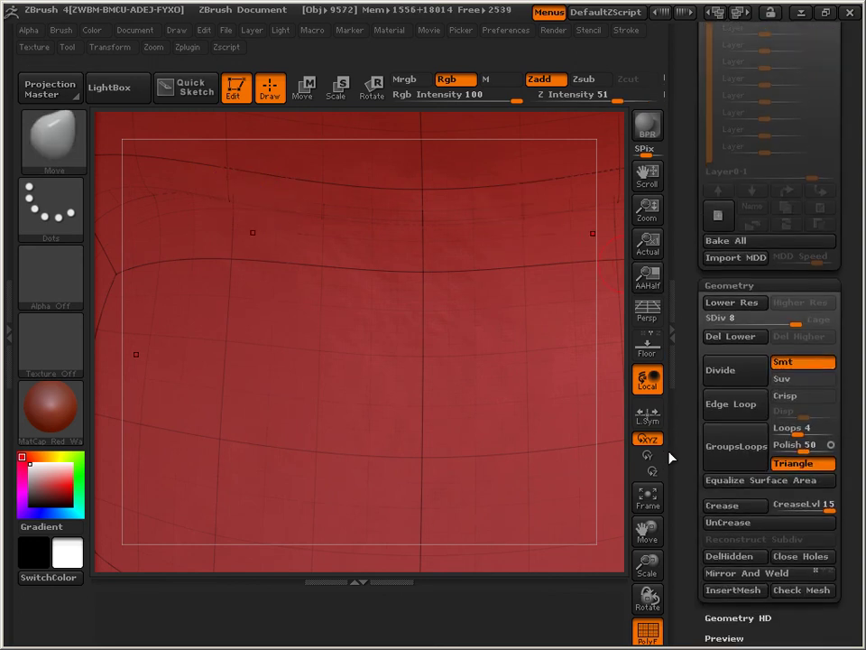
# Smooth the leftover dashed crease lines near the top of the mesh at SDiv 5
pyautogui.click(763, 325)
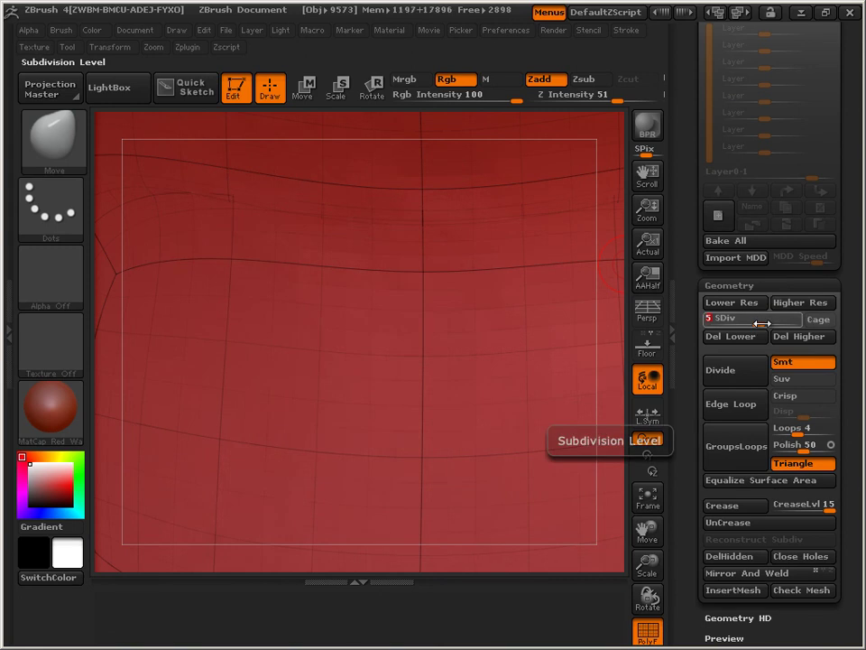
pyautogui.press('shift')
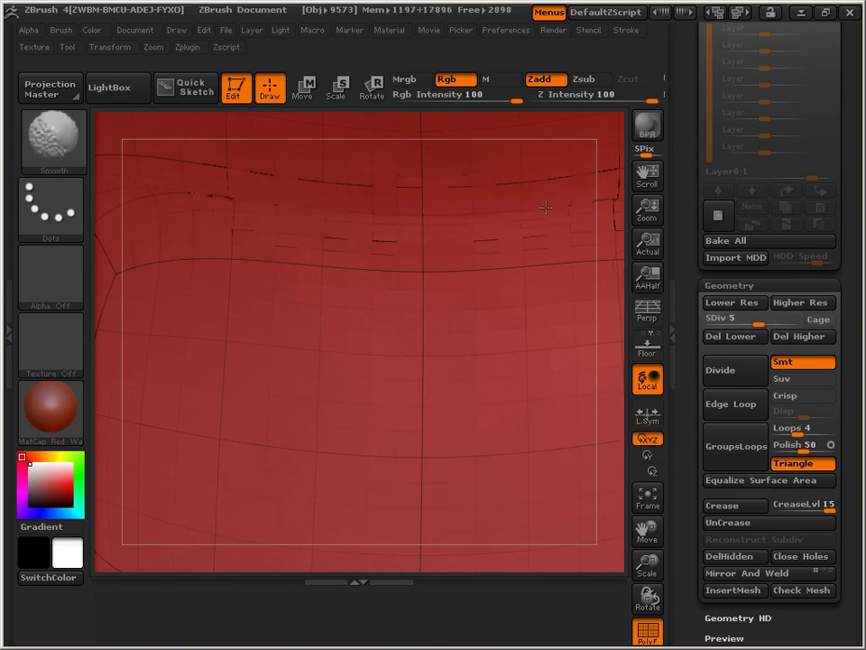
pyautogui.moveTo(432, 209)
pyautogui.keyDown('shift'); pyautogui.mouseDown()
pyautogui.moveTo(167, 188)
pyautogui.moveTo(609, 211)
pyautogui.mouseUp(); pyautogui.keyUp('shift')
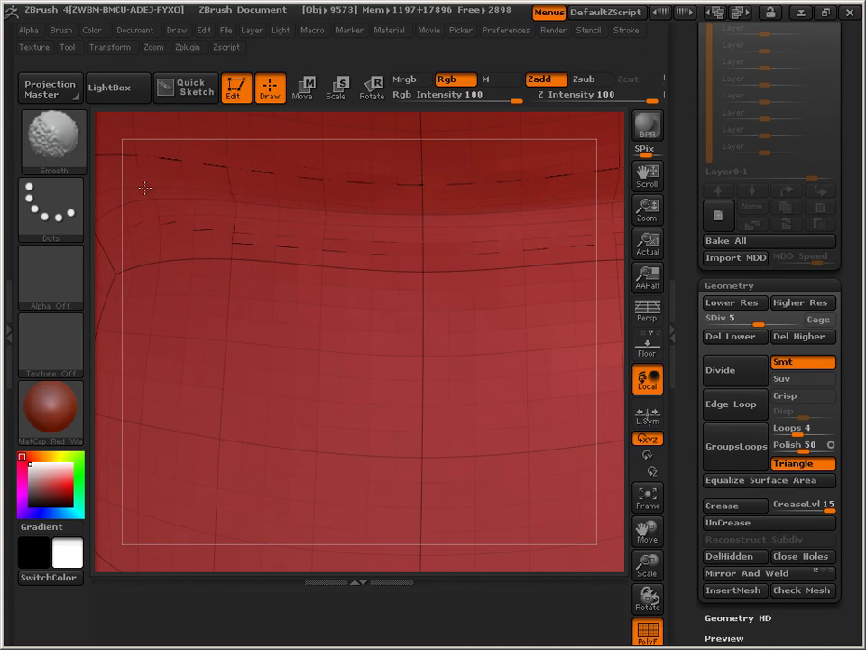
pyautogui.moveTo(261, 189)
pyautogui.keyDown('shift'); pyautogui.mouseDown()
pyautogui.moveTo(406, 172)
pyautogui.moveTo(166, 196)
pyautogui.mouseUp(); pyautogui.keyUp('shift')
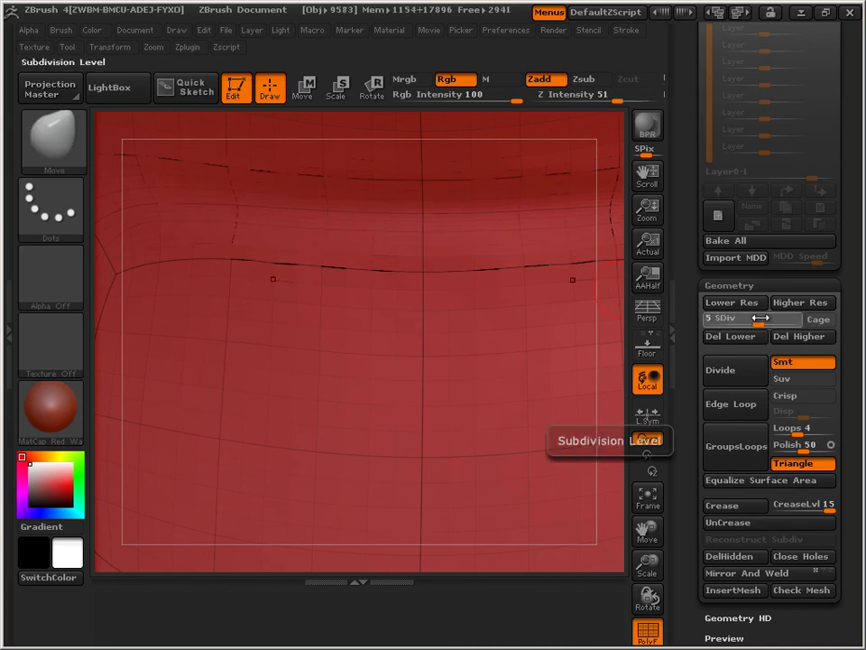
# Drop the goblet to subdivision level 2 and zoom out to see more of it
pyautogui.moveTo(761, 318); pyautogui.dragTo(768, 316)
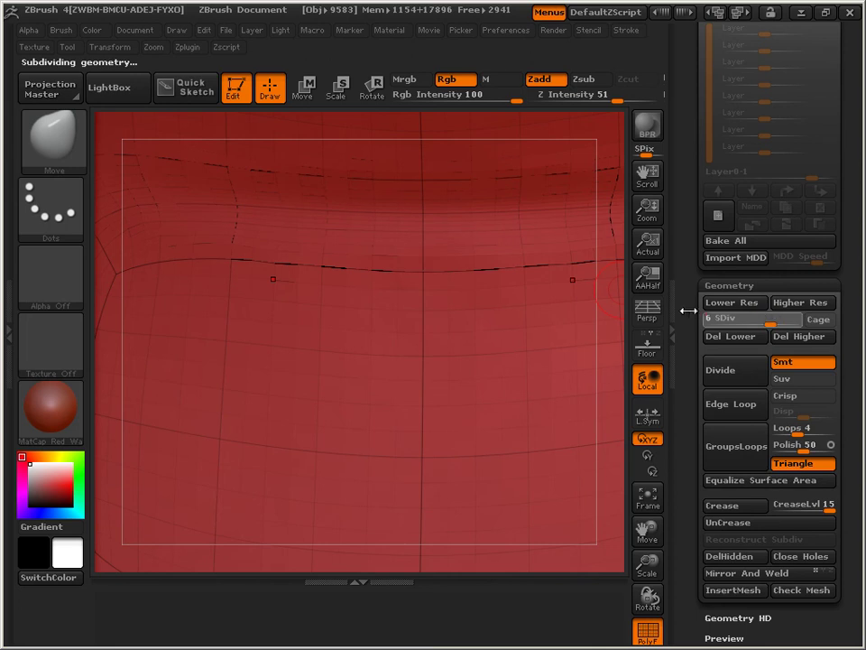
pyautogui.click(739, 321)
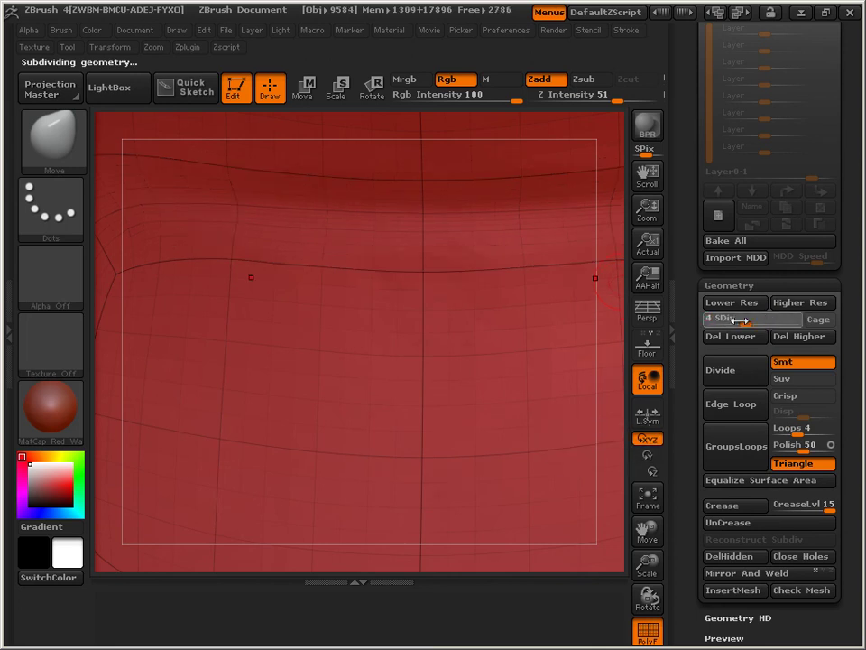
pyautogui.click(717, 318)
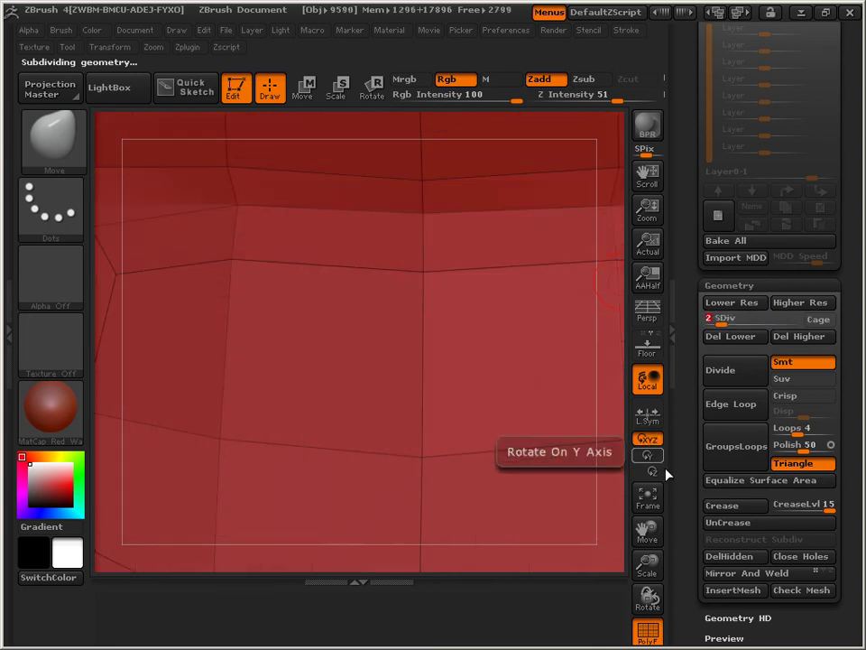
pyautogui.moveTo(647, 569); pyautogui.dragTo(581, 407)
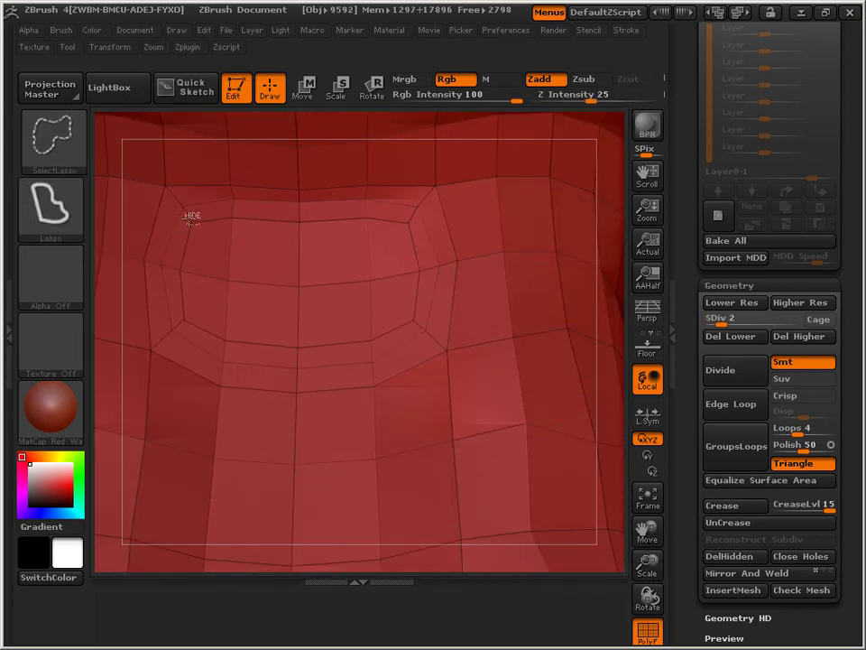
# Lasso-isolate the rectangular waist patch, raise it to SDiv 8, mask it, and reveal the full goblet
pyautogui.moveTo(188, 217)
pyautogui.keyDown('ctrl'); pyautogui.keyDown('shift'); pyautogui.mouseDown()
pyautogui.moveTo(173, 284)
pyautogui.moveTo(187, 324)
pyautogui.moveTo(309, 353)
pyautogui.moveTo(400, 354)
pyautogui.moveTo(428, 316)
pyautogui.moveTo(188, 216)
pyautogui.mouseUp(); pyautogui.keyUp('shift'); pyautogui.keyUp('ctrl')
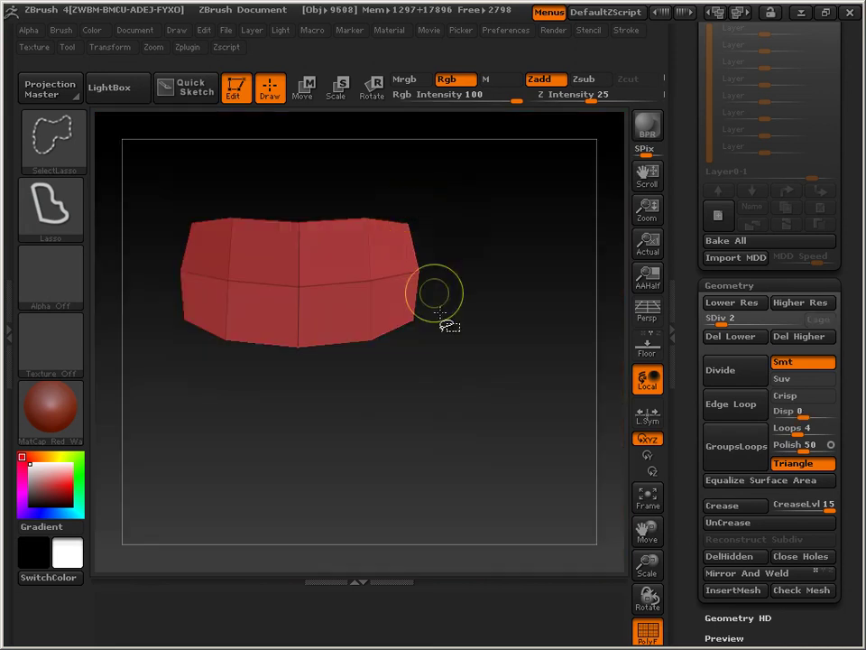
pyautogui.moveTo(722, 321); pyautogui.dragTo(791, 319)
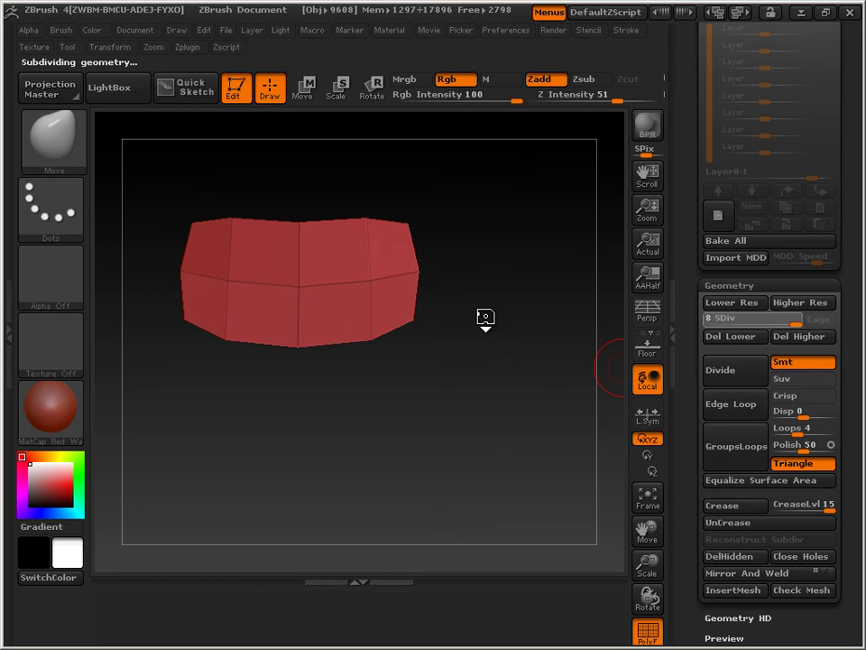
pyautogui.press('ctrl')
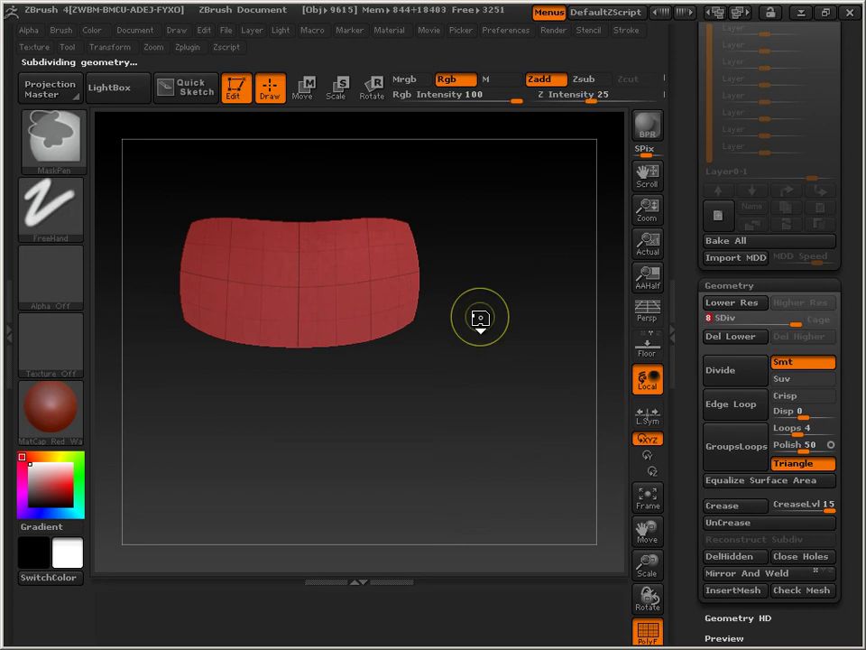
pyautogui.keyDown('ctrl'); pyautogui.click(482, 332); pyautogui.keyUp('ctrl')
pyautogui.hotkey('ctrl', 'shift')
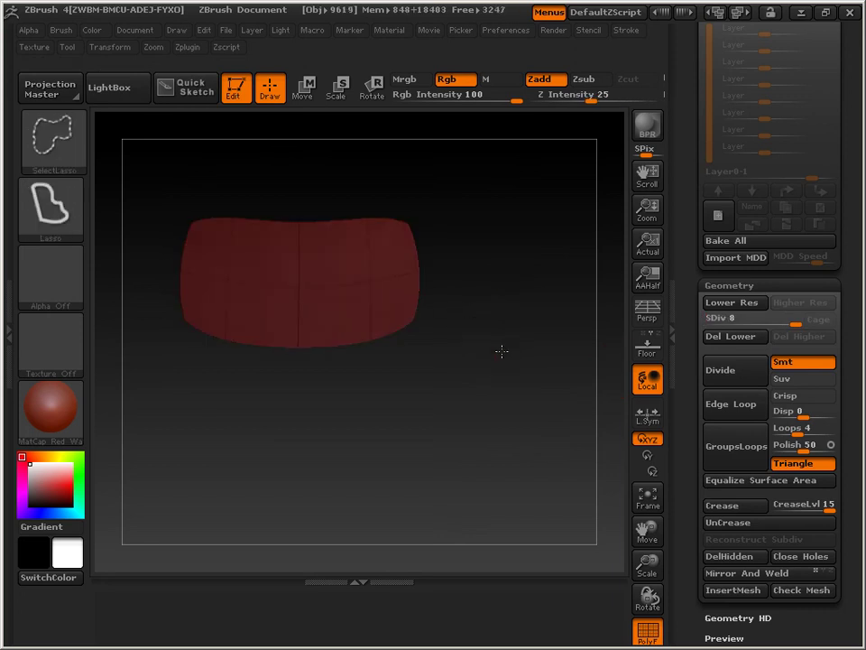
pyautogui.keyDown('ctrl'); pyautogui.keyDown('shift'); pyautogui.click(502, 351); pyautogui.keyUp('shift'); pyautogui.keyUp('ctrl')
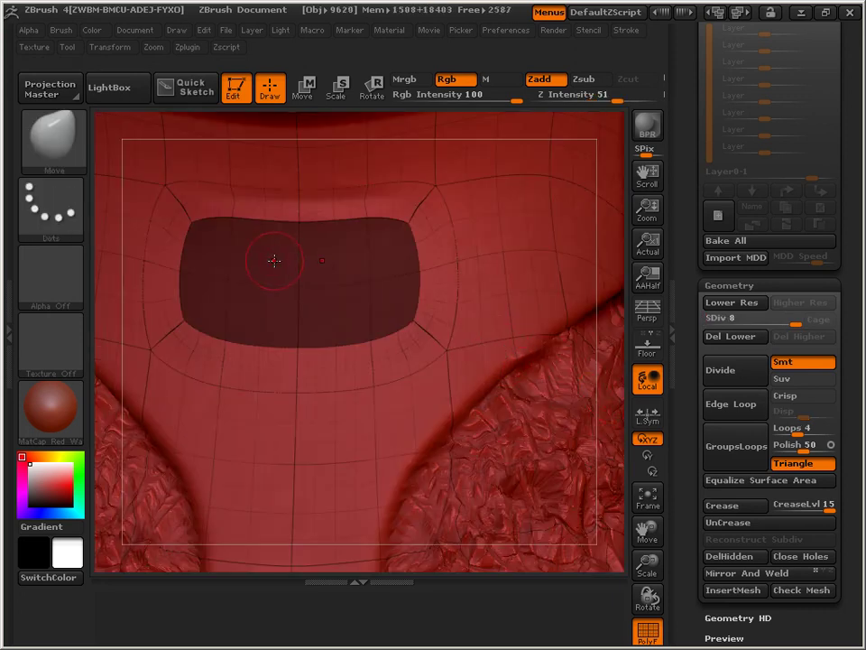
# Invert the mask to free only the waist patch, then deflate it with Inflat -10
pyautogui.moveTo(708, 598); pyautogui.dragTo(722, 99)
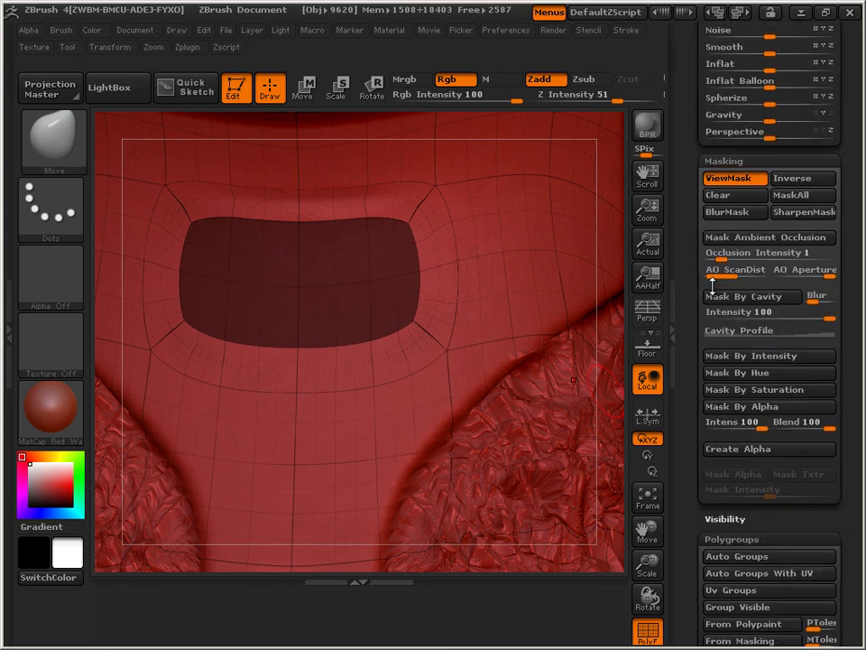
pyautogui.click(795, 180)
pyautogui.moveTo(681, 163); pyautogui.dragTo(694, 295)
pyautogui.click(751, 366)
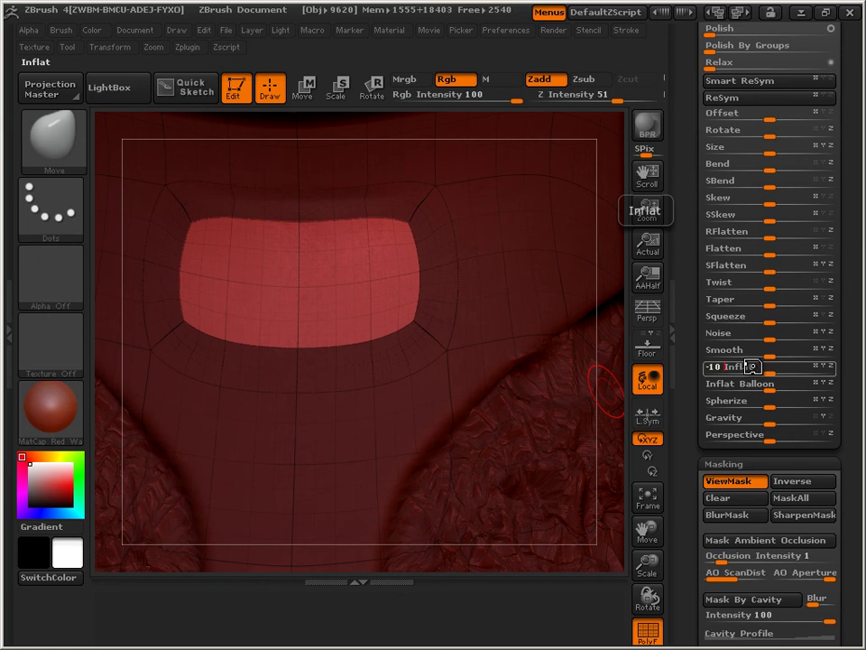
pyautogui.press('Return')
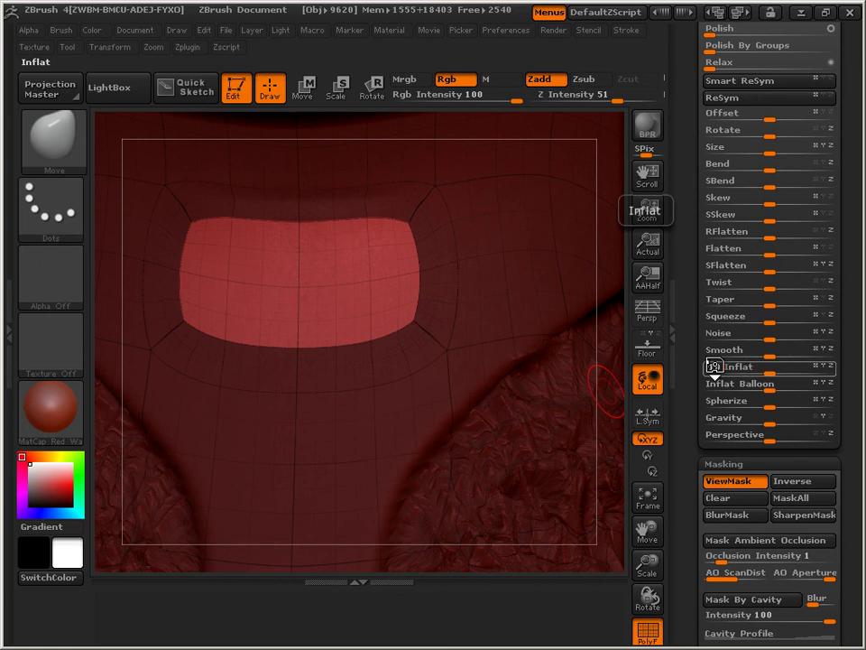
pyautogui.moveTo(713, 365); pyautogui.dragTo(710, 365)
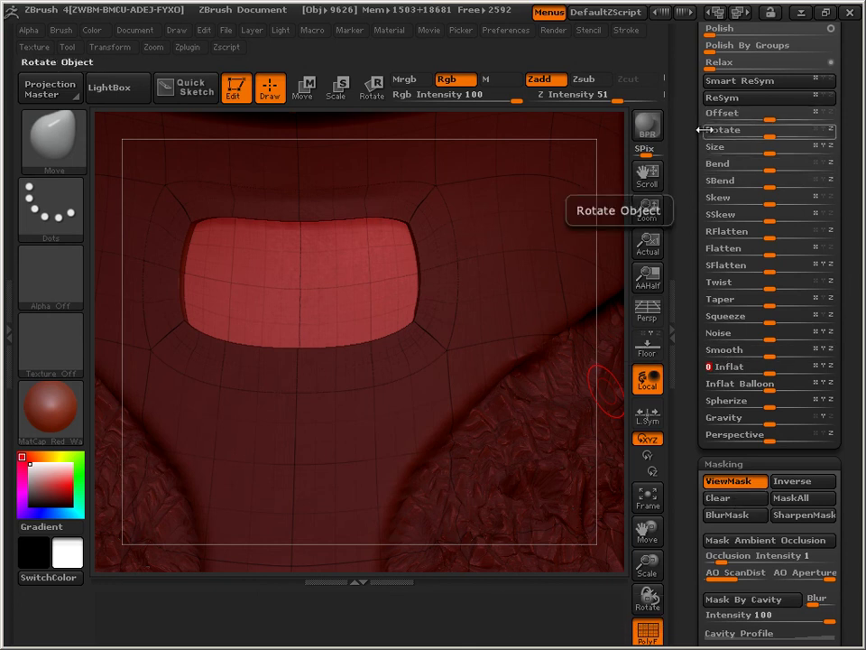
# Enable surface noise at scale 234.9562 and strength -0.36, then apply it to the mesh
pyautogui.moveTo(696, 131); pyautogui.dragTo(699, 331)
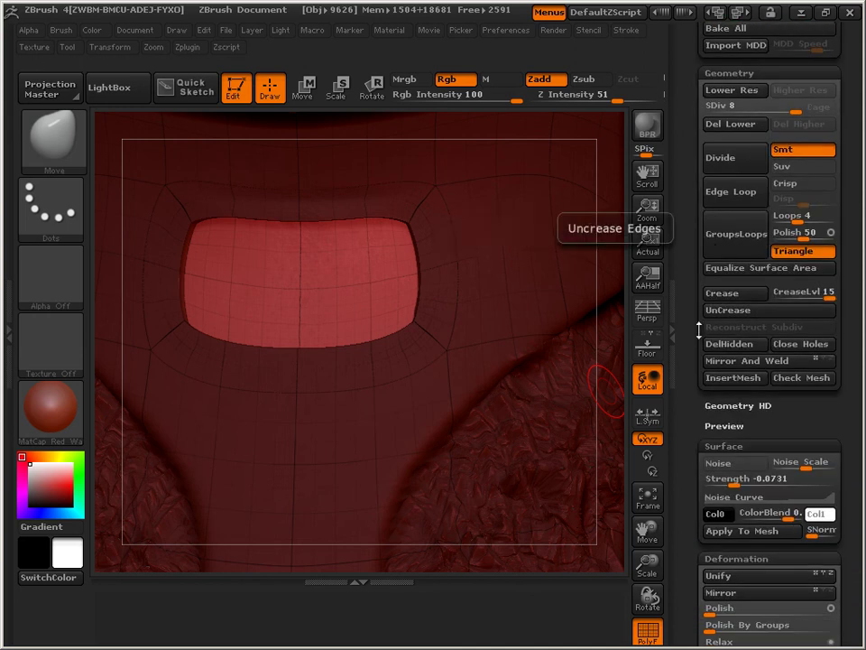
pyautogui.click(722, 464)
pyautogui.moveTo(801, 463); pyautogui.dragTo(719, 482)
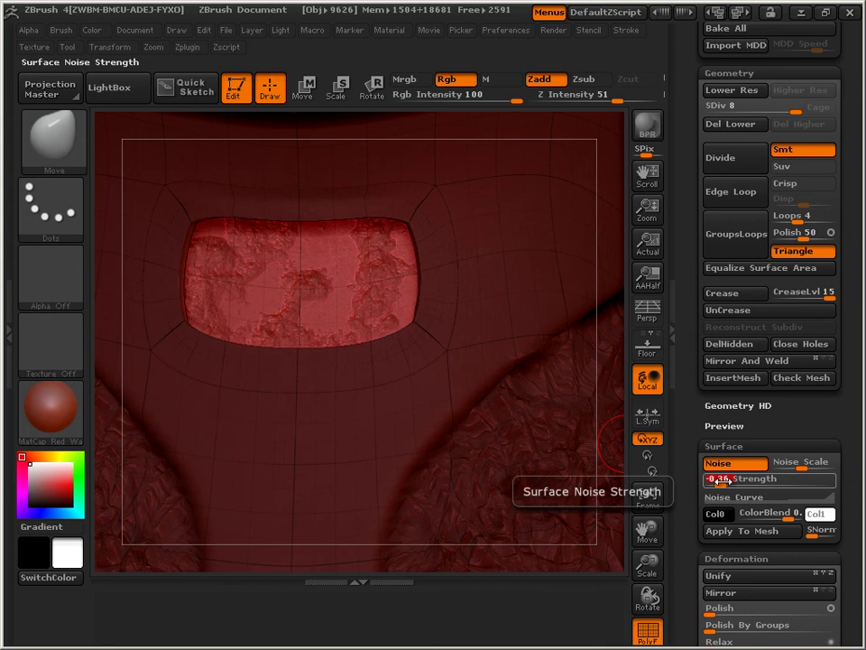
pyautogui.click(731, 538)
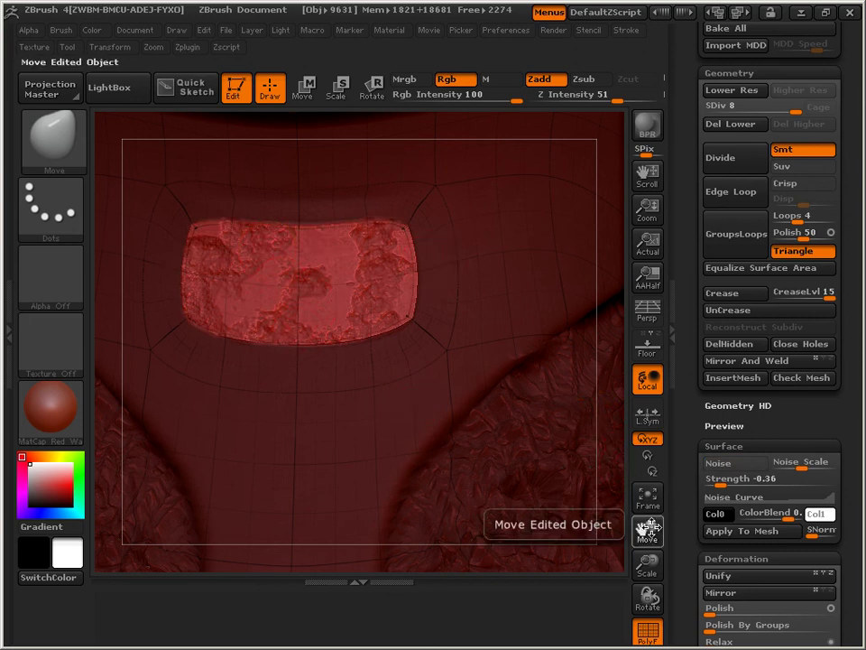
# Clear the goblet's mask and zoom out to inspect the pitted sunken patch on the neck
pyautogui.moveTo(647, 528); pyautogui.dragTo(712, 558)
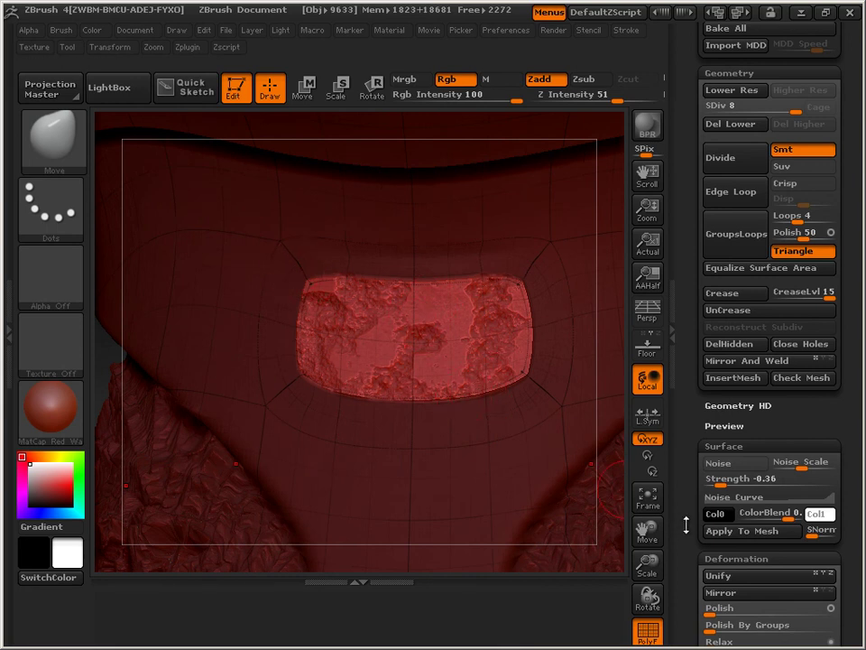
pyautogui.moveTo(686, 521); pyautogui.dragTo(698, 313)
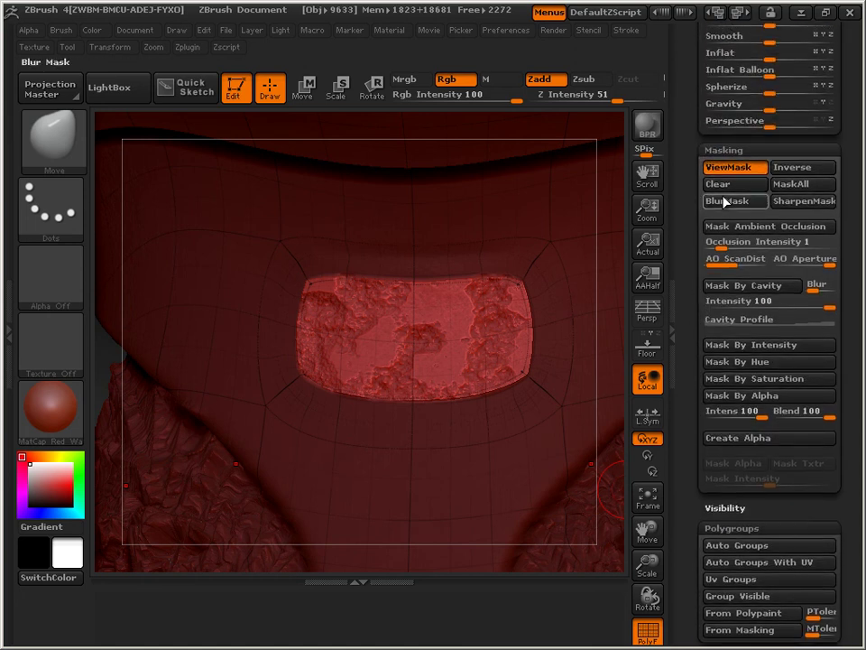
pyautogui.click(724, 188)
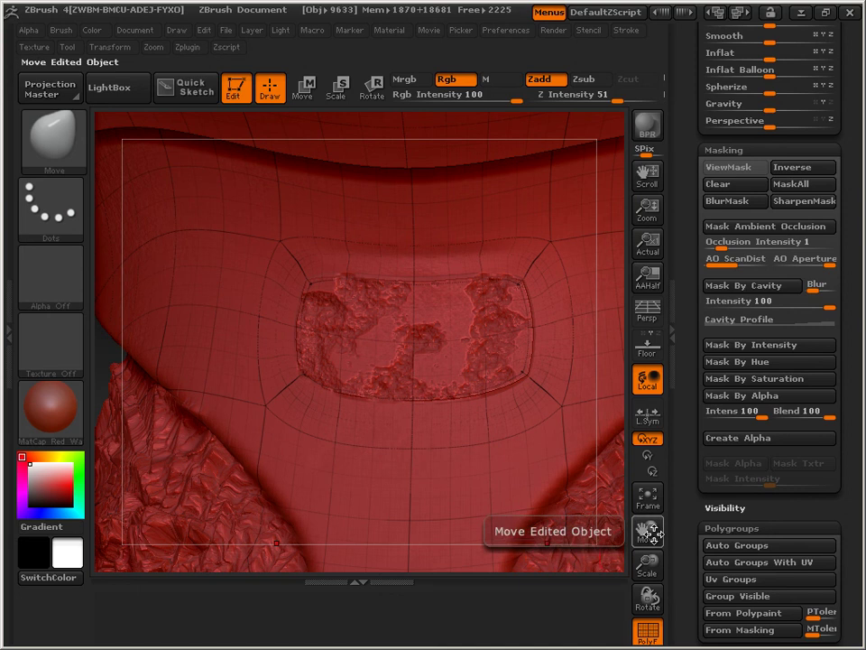
pyautogui.moveTo(648, 541); pyautogui.dragTo(650, 517)
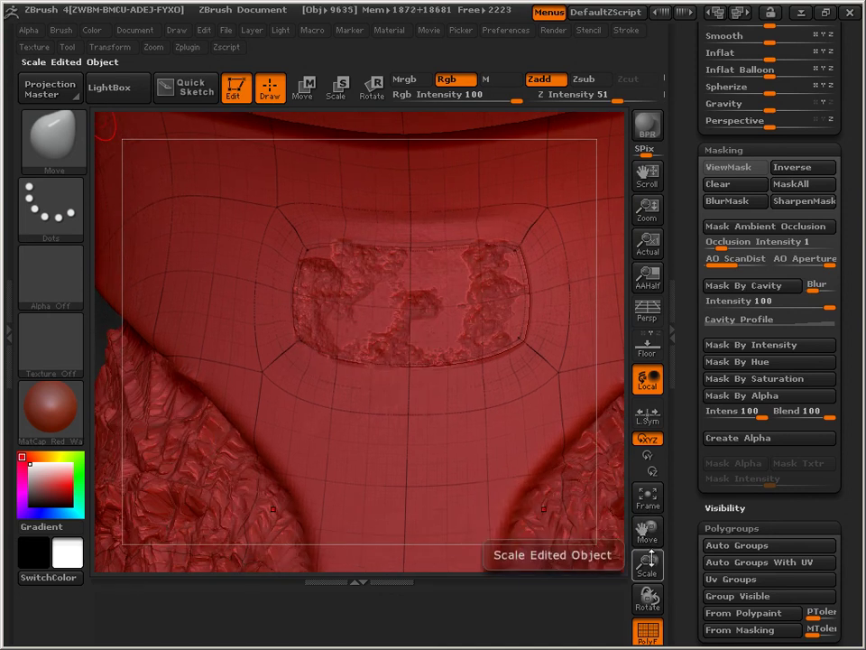
pyautogui.moveTo(647, 562); pyautogui.dragTo(644, 587)
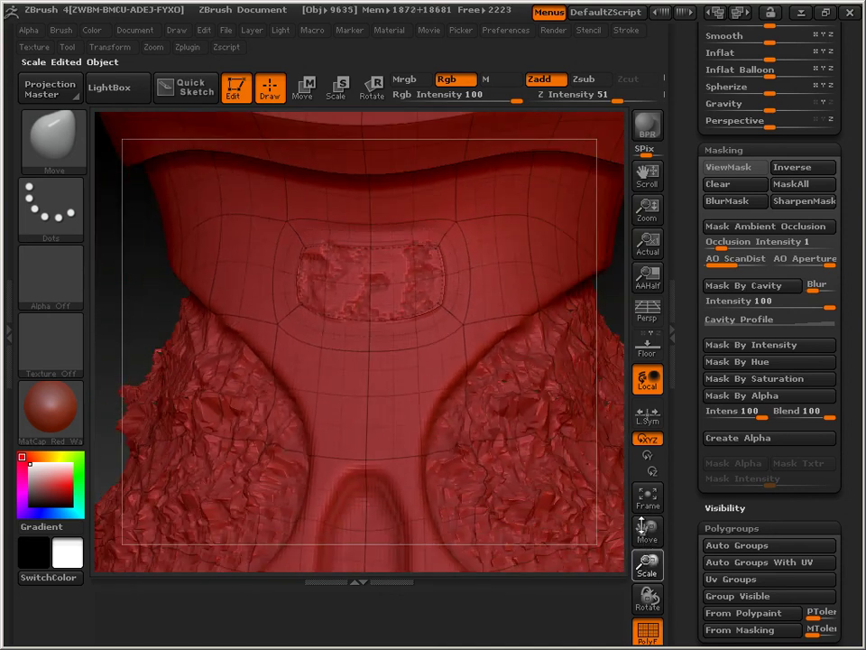
pyautogui.moveTo(152, 289)
pyautogui.mouseDown()
pyautogui.moveTo(240, 288)
pyautogui.moveTo(145, 295)
pyautogui.moveTo(194, 293)
pyautogui.moveTo(159, 294)
pyautogui.mouseUp()
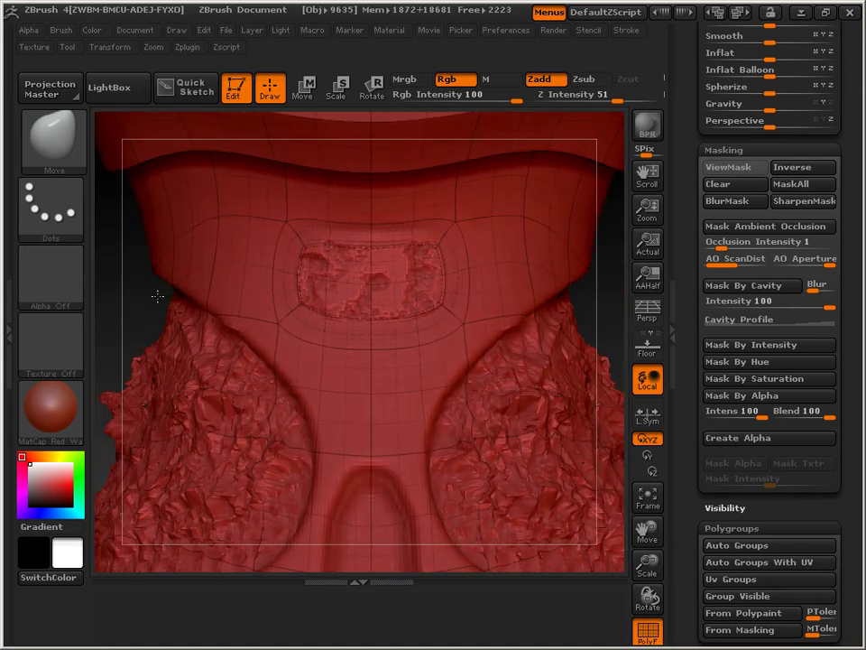